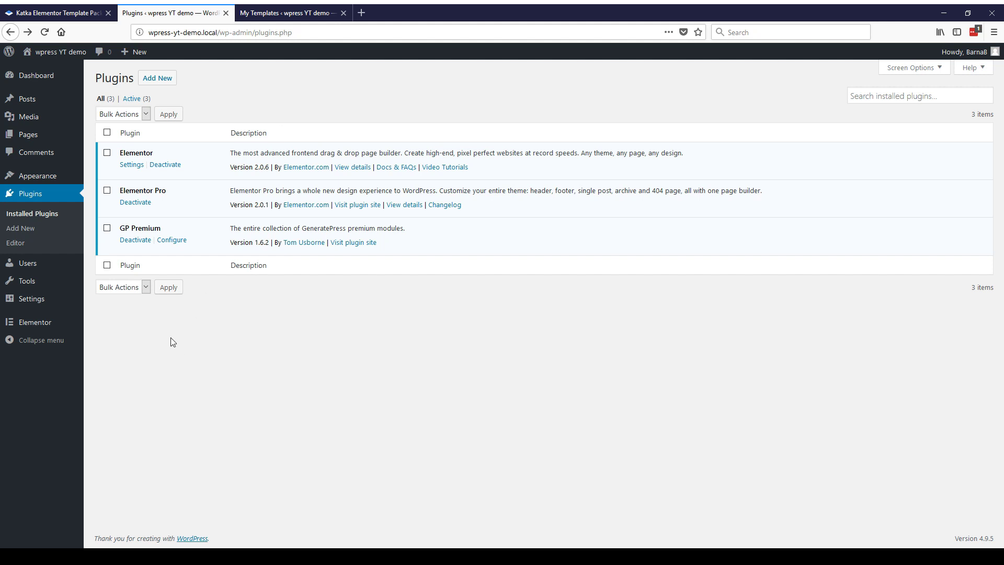
- Import the archive "_EPRO Related posts all.zip" into the Elementor template library
mouse_move(36, 322)
click(111, 325)
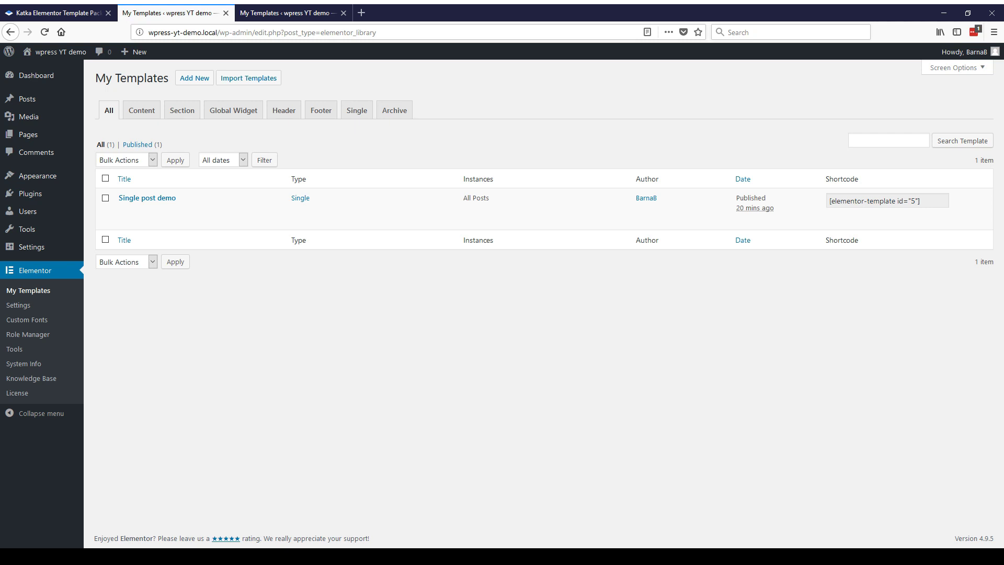
click(250, 79)
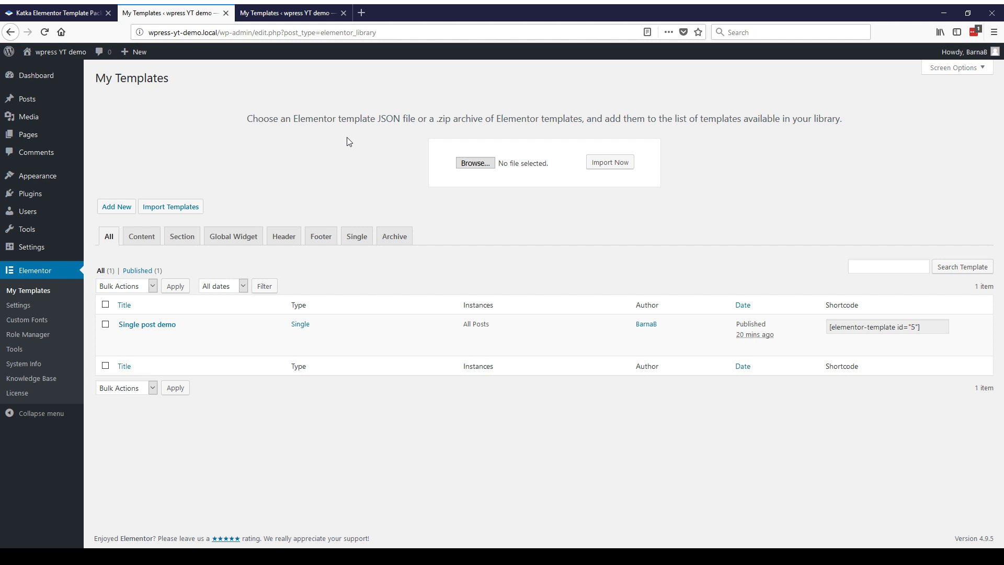
click(473, 164)
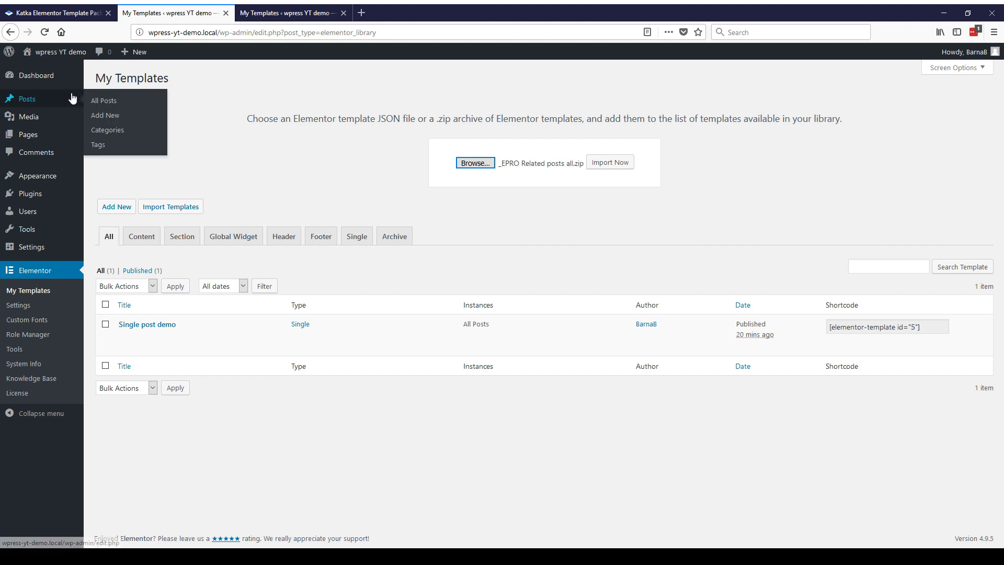
click(616, 163)
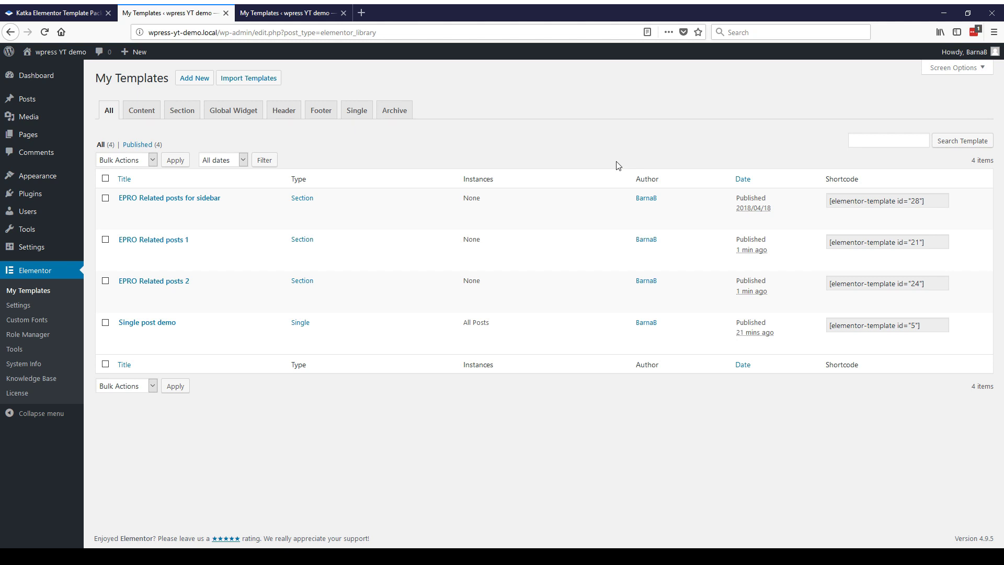
- In the EPRO Related posts for sidebar template, save the posts widget as global widget "sidebar widget" and exit without updating the template
mouse_move(170, 218)
click(255, 218)
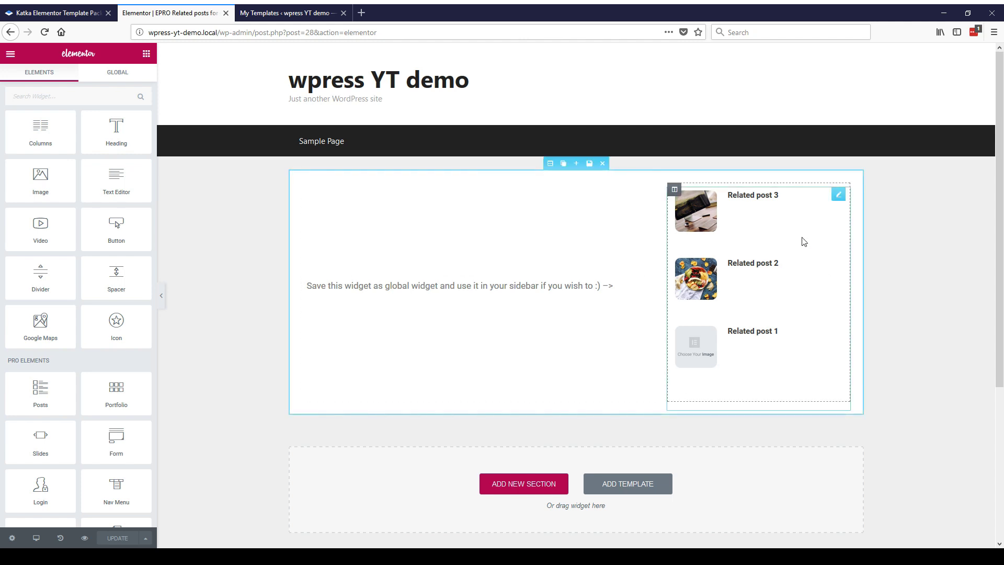
mouse_move(837, 194)
click(813, 194)
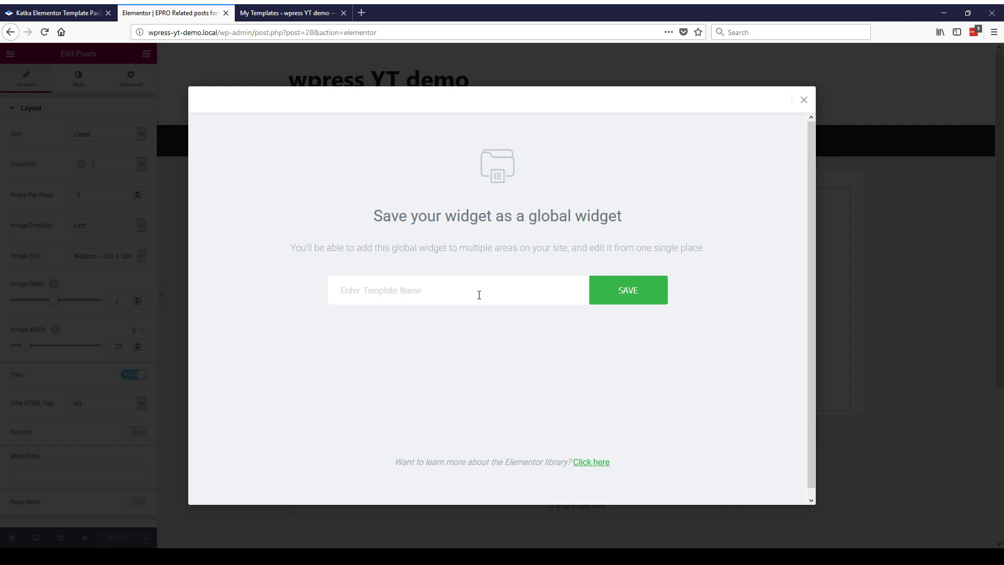
text(sidebar widget)
click(649, 295)
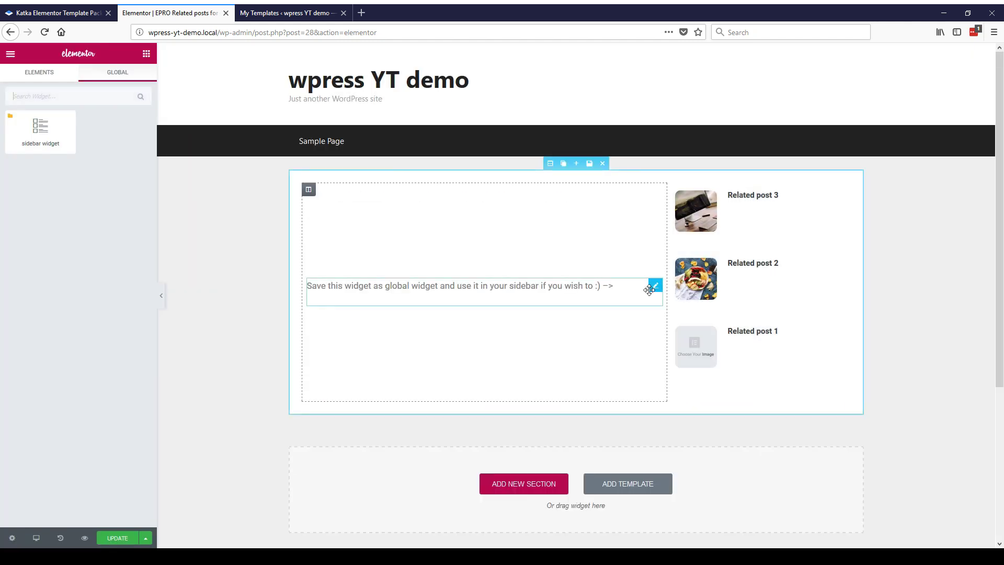
click(11, 55)
click(111, 269)
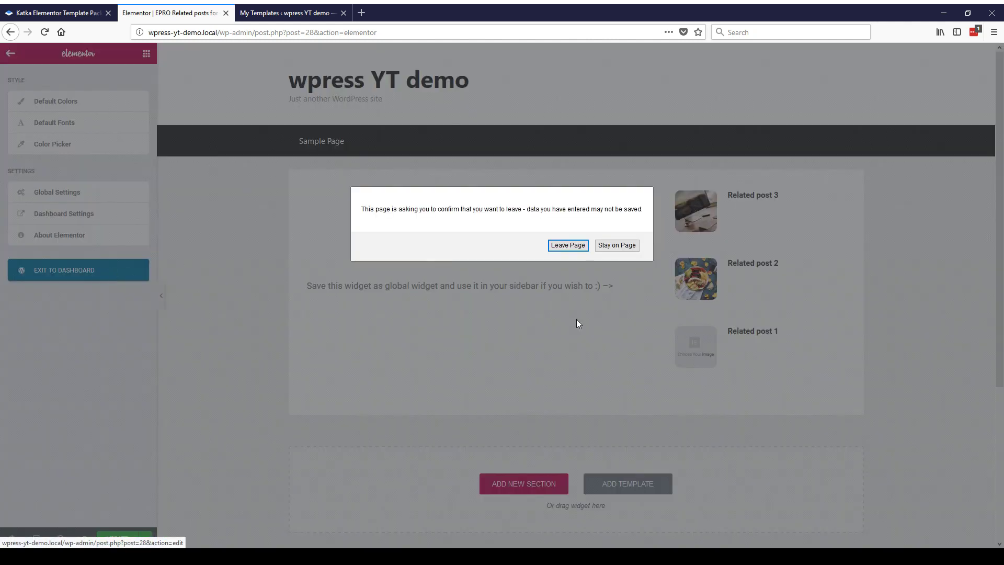
click(568, 244)
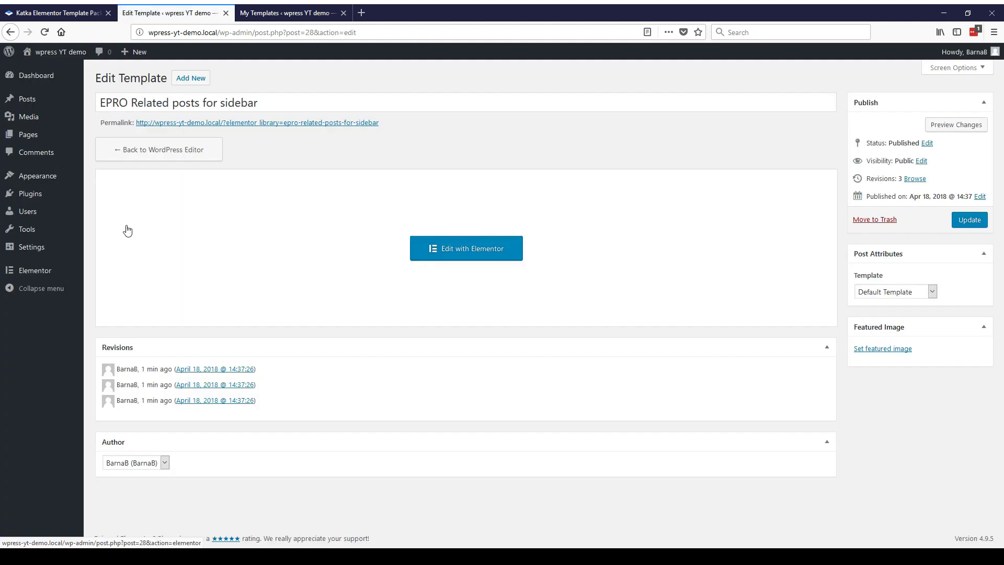
- Add an Elementor Library widget at the start of the Right Sidebar area and assign it the "sidebar widget" template
mouse_move(52, 178)
click(107, 208)
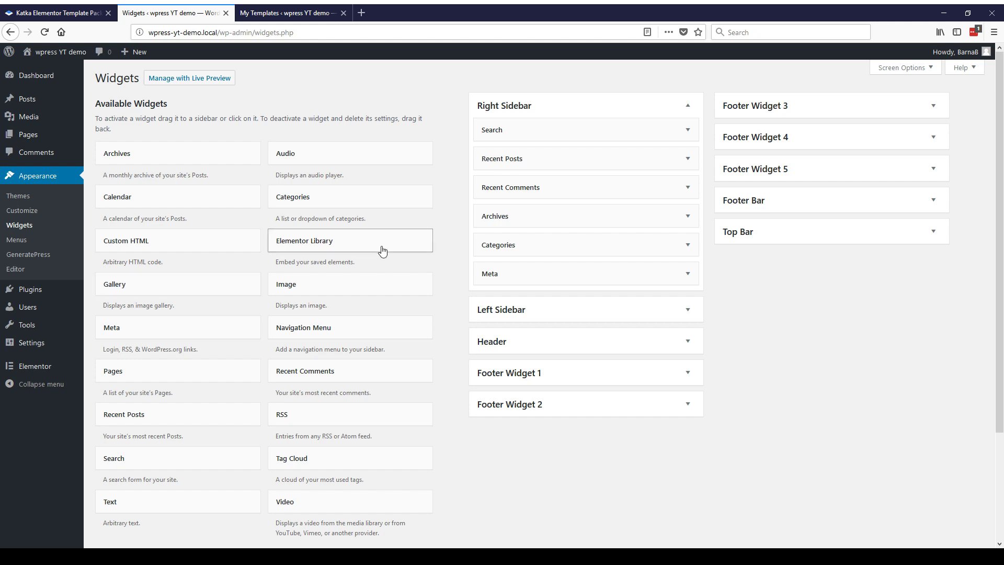
drag(366, 248, 571, 126)
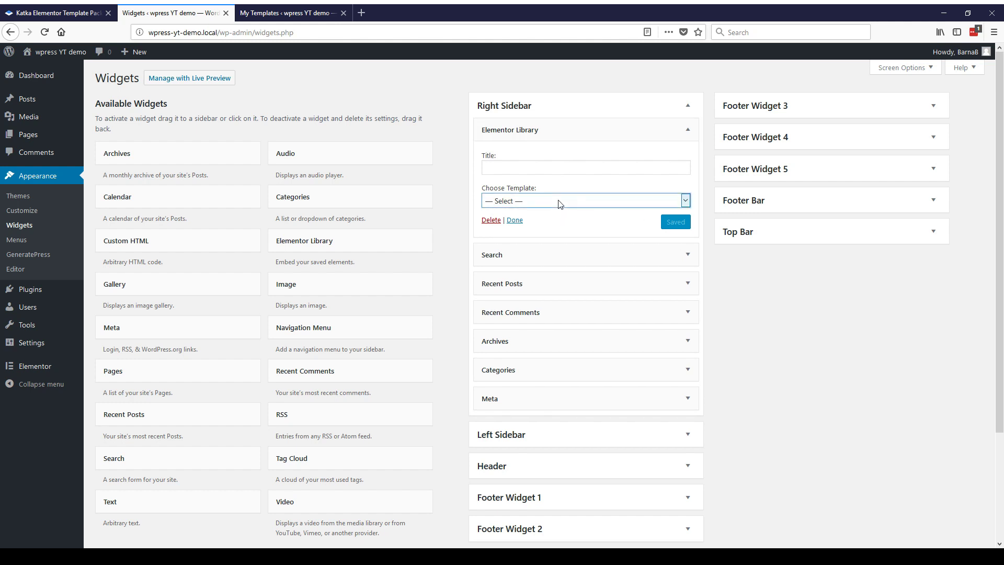
click(558, 203)
click(534, 261)
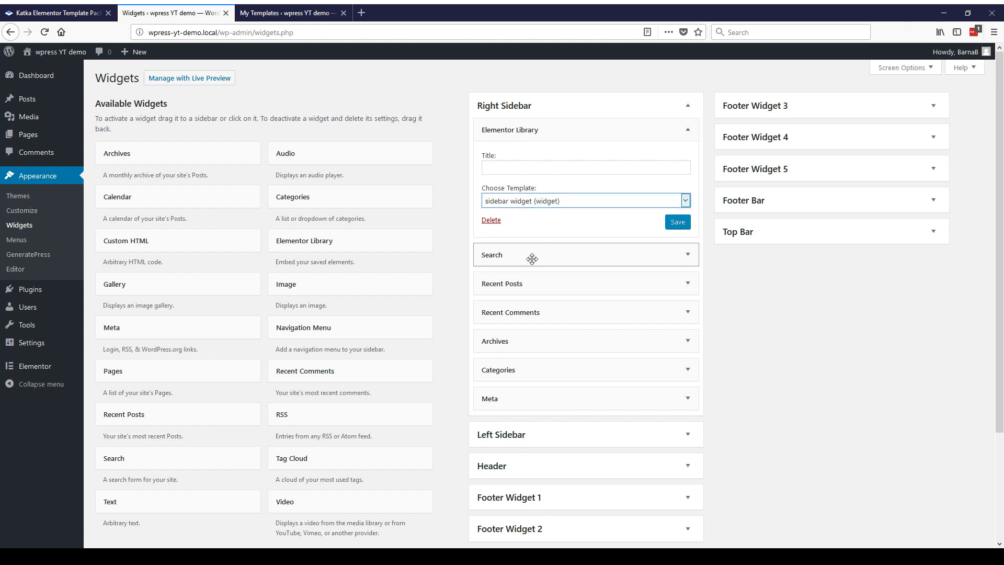
- Title the Elementor Library widget "Related posts:" and save it
click(552, 168)
text(Related post)
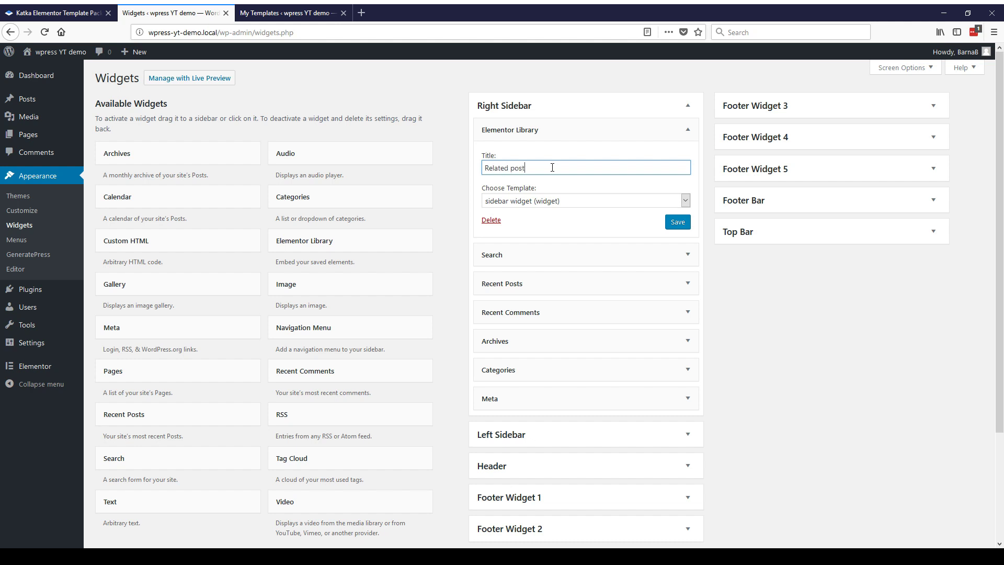
text(s:)
click(673, 222)
click(554, 165)
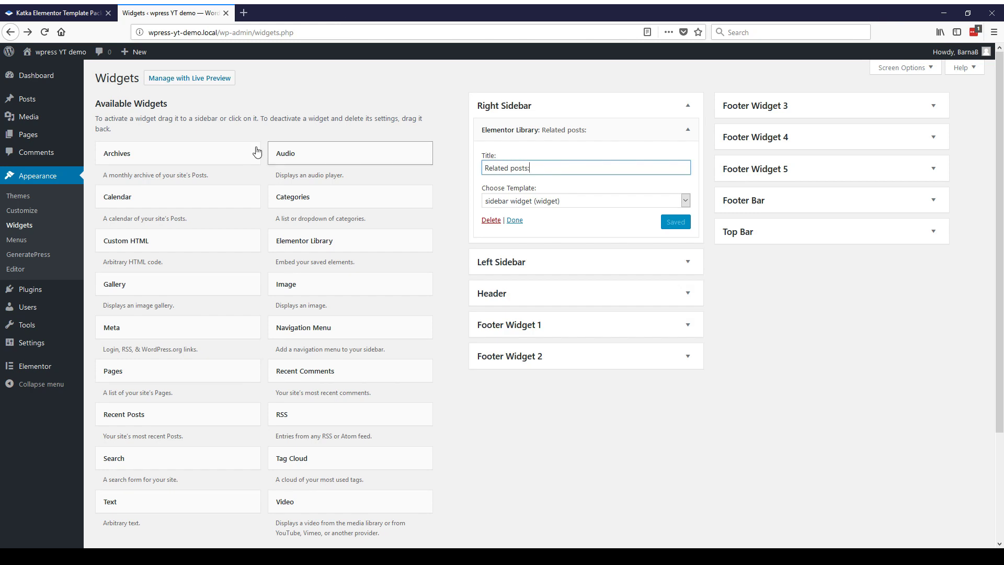
- View Related post 3 on the site in a separate tab and check the sidebar's related posts by following its links between posts
mouse_move(12, 98)
middle_click(116, 108)
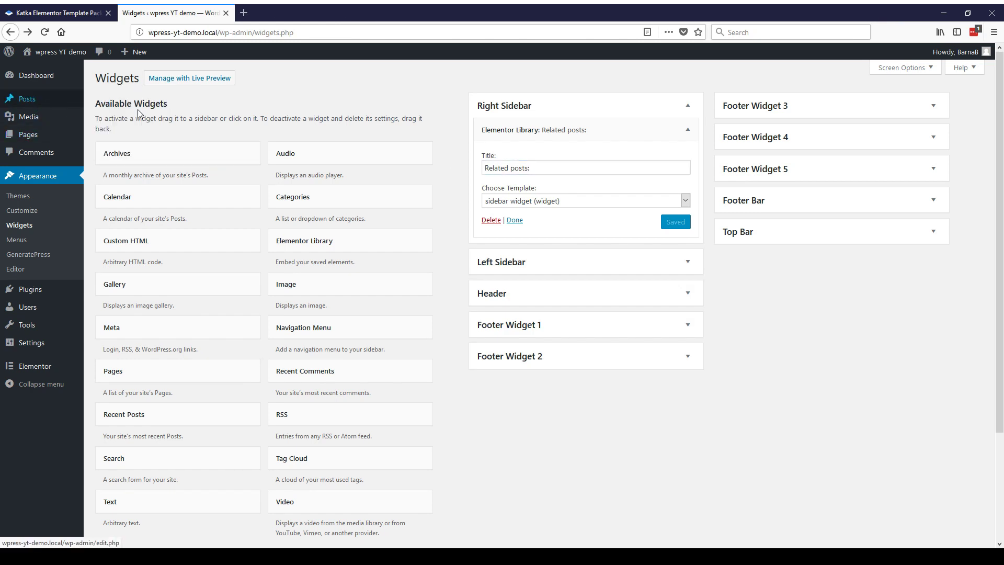
click(281, 14)
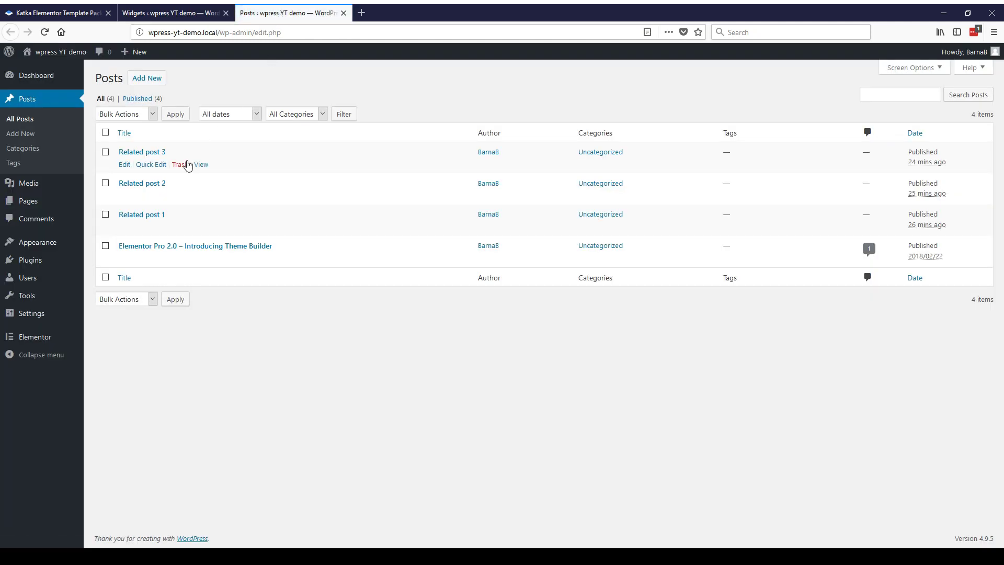
click(200, 166)
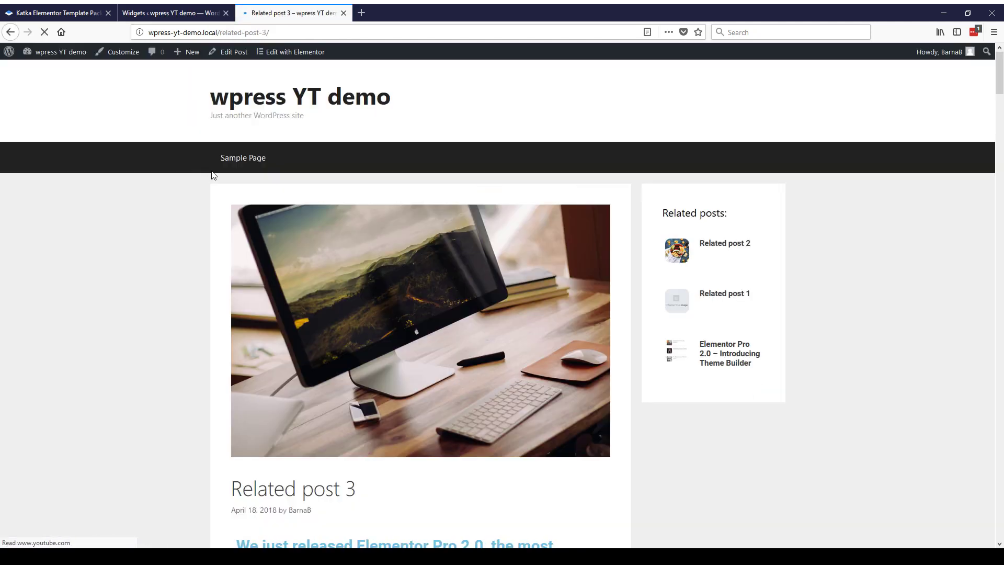
click(718, 244)
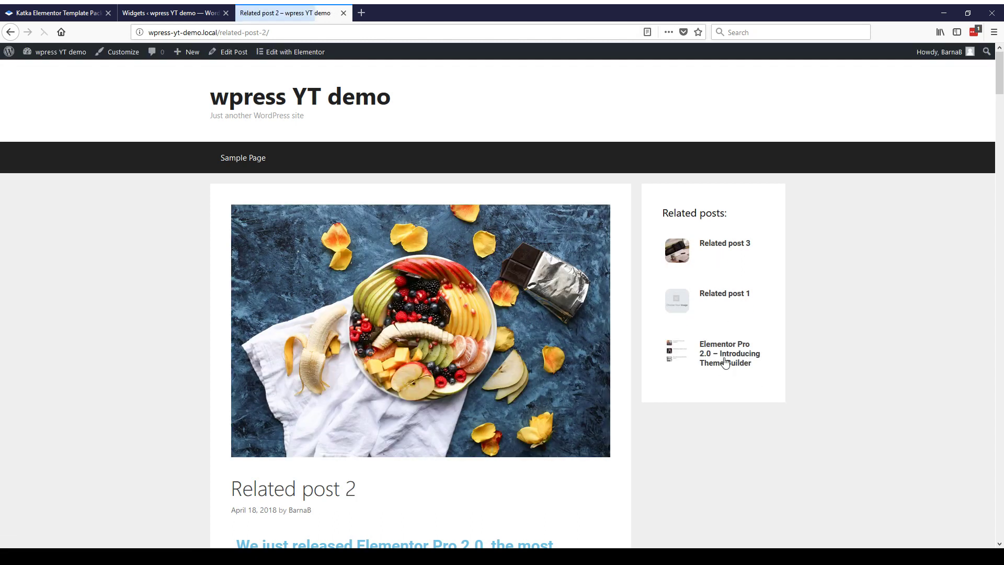
click(698, 360)
click(721, 244)
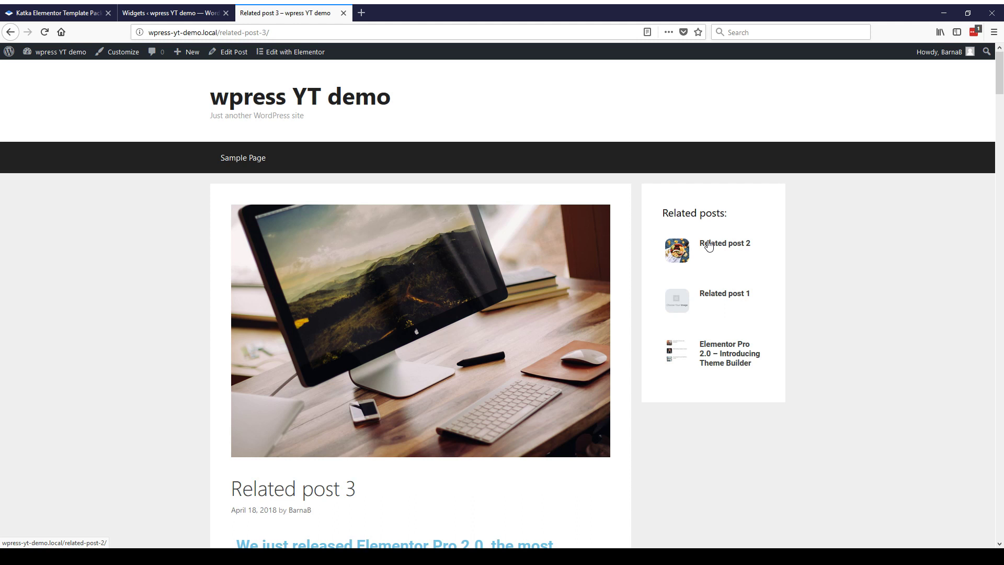
- Return to the WordPress admin and open the Single post demo template for editing with Elementor
click(172, 13)
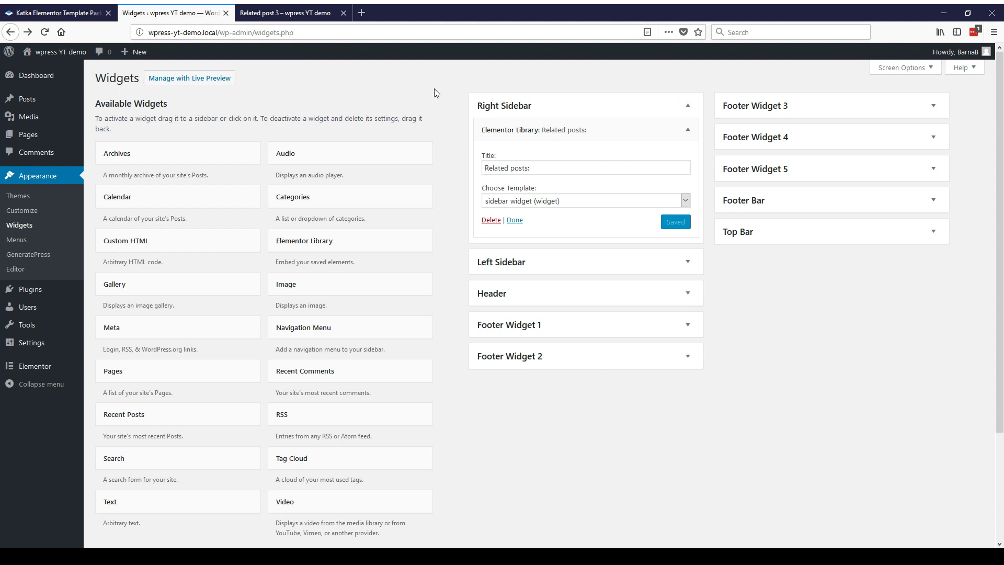
mouse_move(45, 368)
click(101, 369)
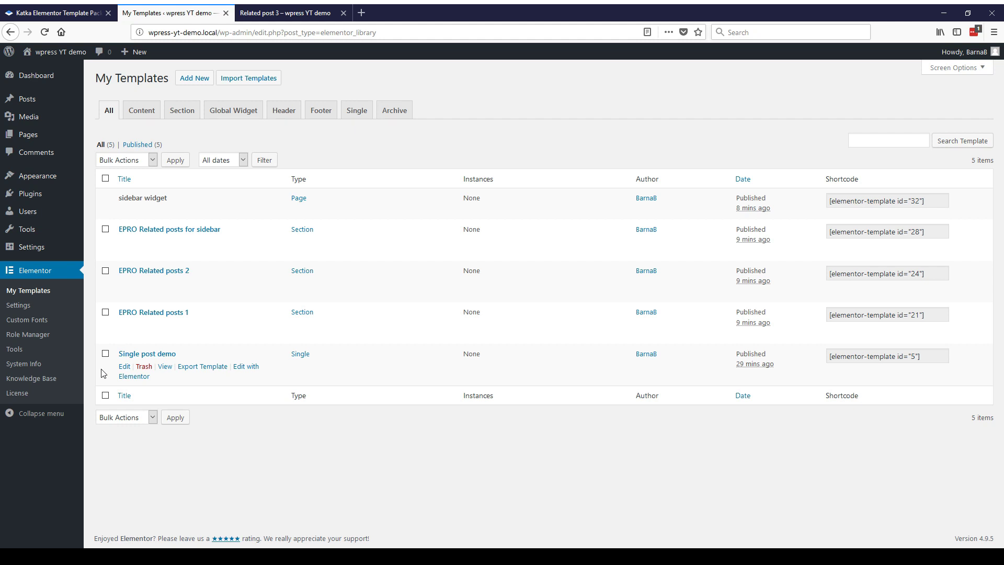
click(364, 117)
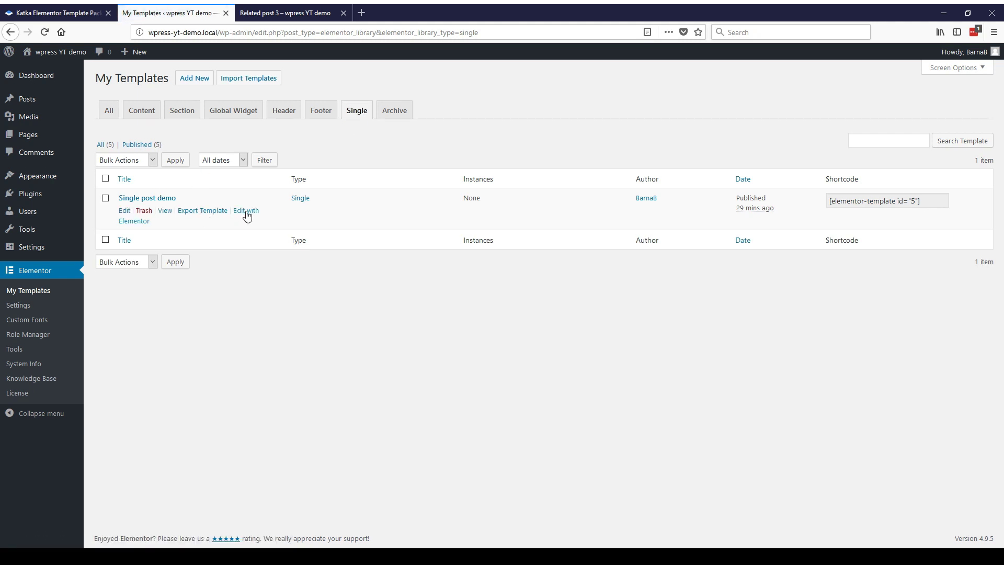
click(246, 212)
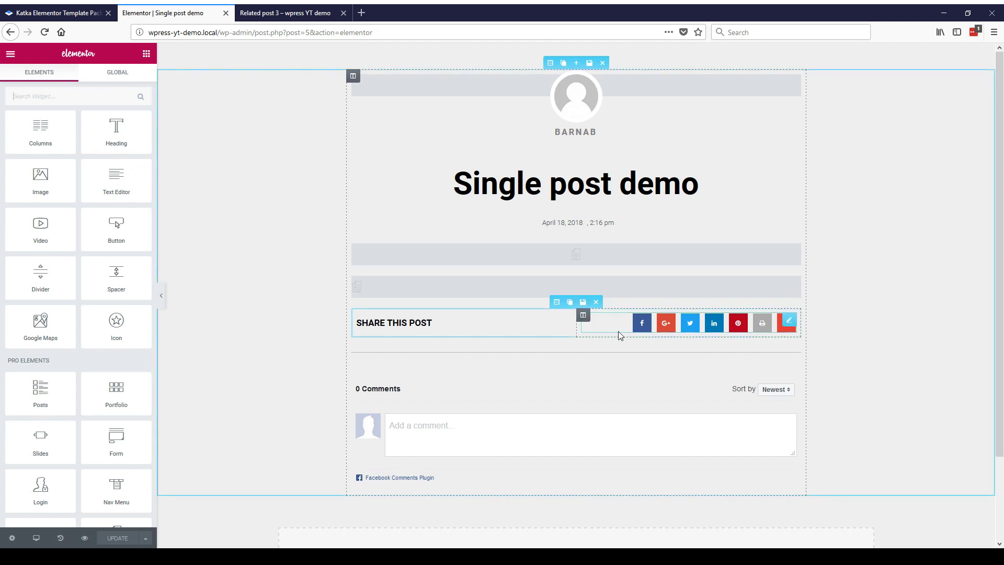
- Insert the saved three-card related posts template below the comments section and update the single post template
scroll(618, 331, down, 3)
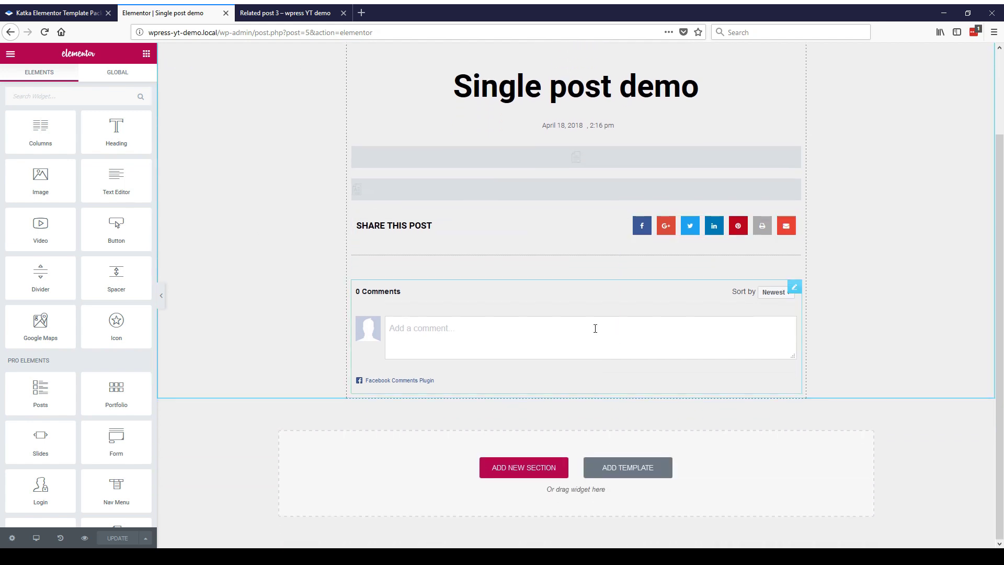
click(608, 466)
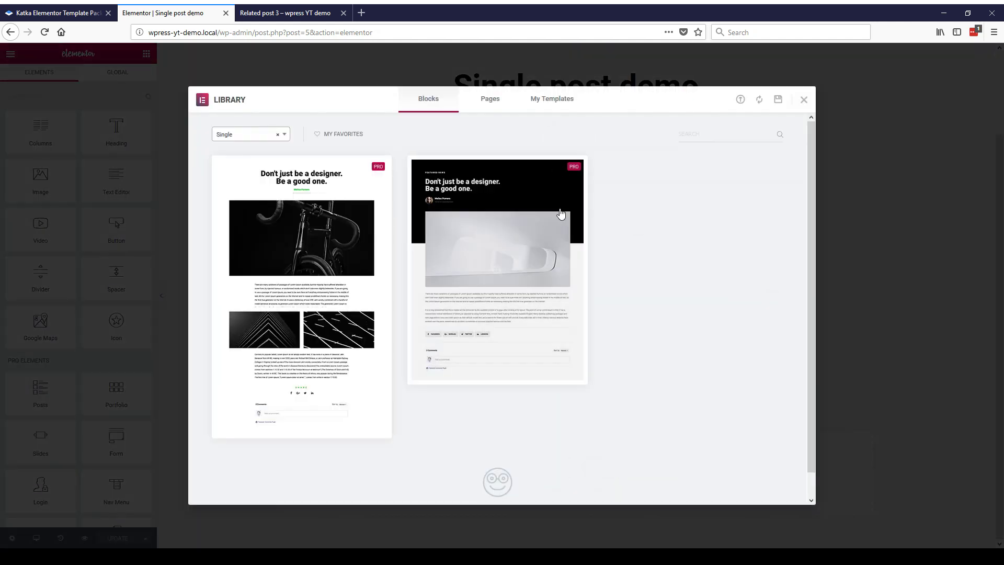
click(563, 102)
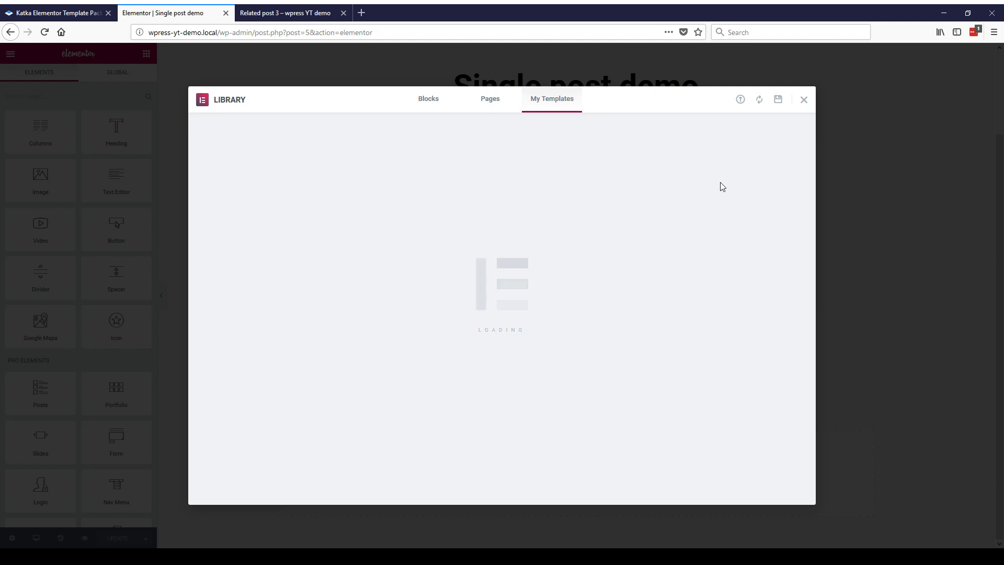
scroll(529, 255, down, 3)
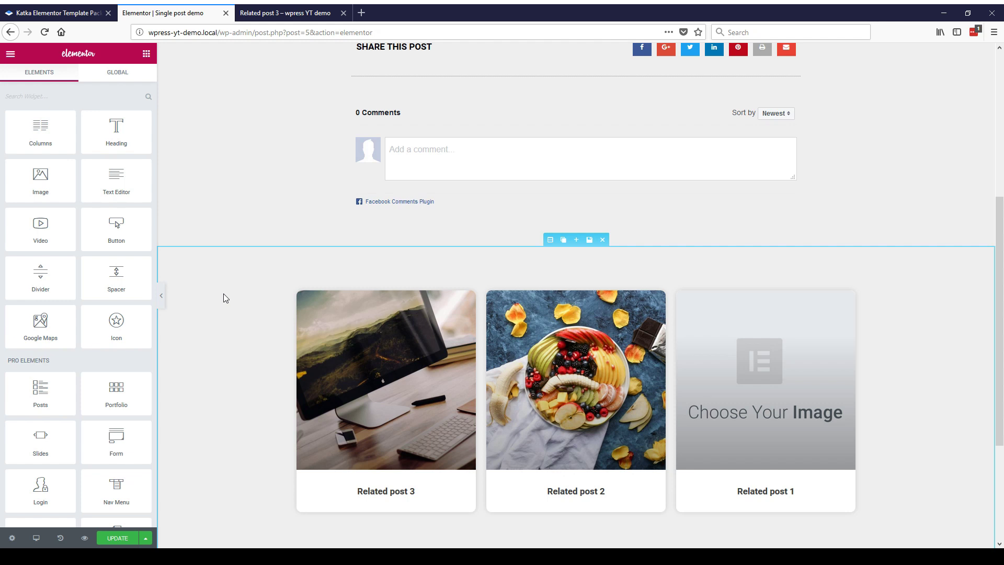
click(130, 541)
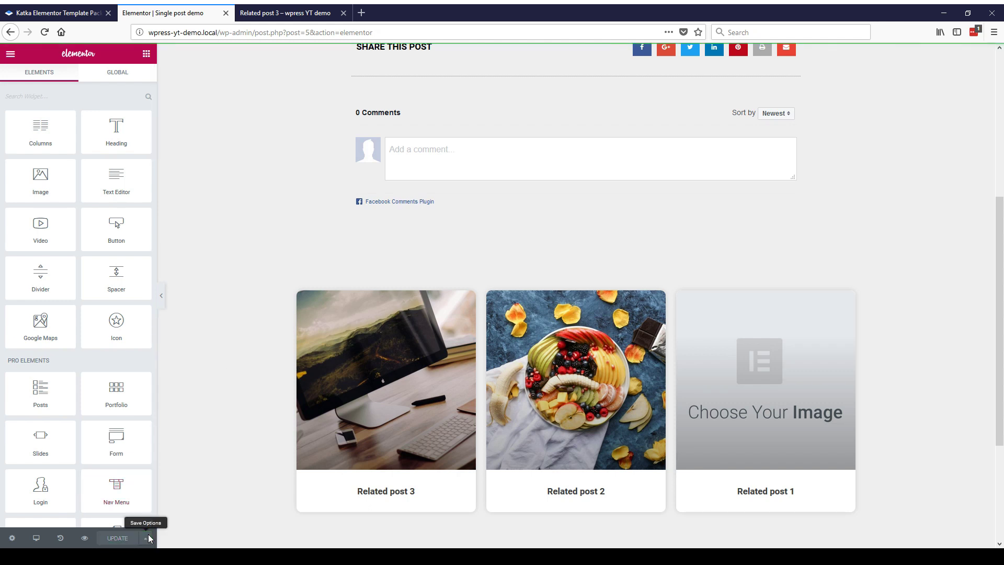
- Change the template's All Singular display condition to Include, publish it, and exit to the dashboard
click(144, 536)
click(101, 491)
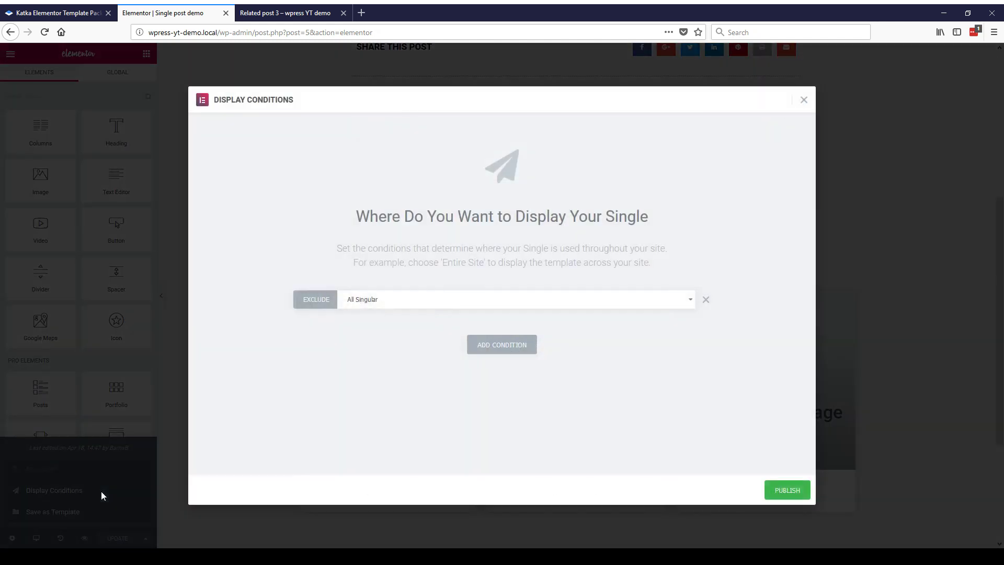
click(338, 298)
click(316, 312)
click(794, 484)
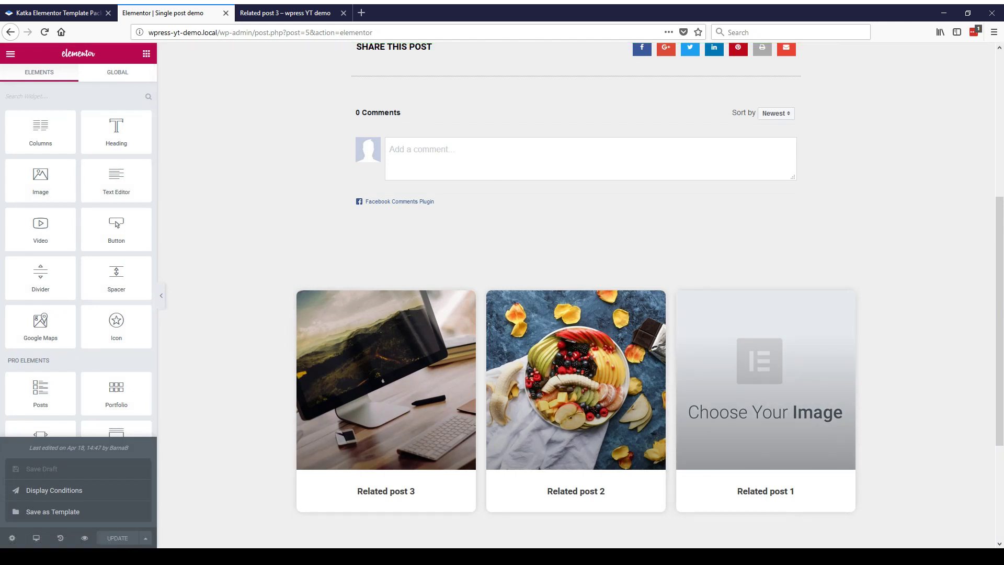
click(11, 54)
click(91, 270)
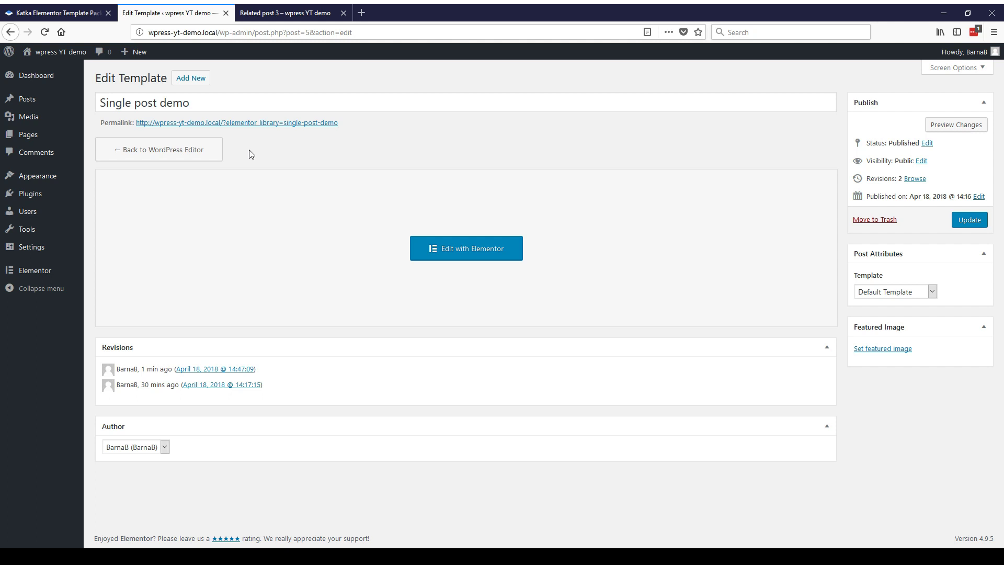
- Reload Related post 3 on the site, check the related posts cards below its comments, and follow the Related post 2 card
click(259, 12)
scroll(165, 260, down, 2)
scroll(164, 259, up, 1)
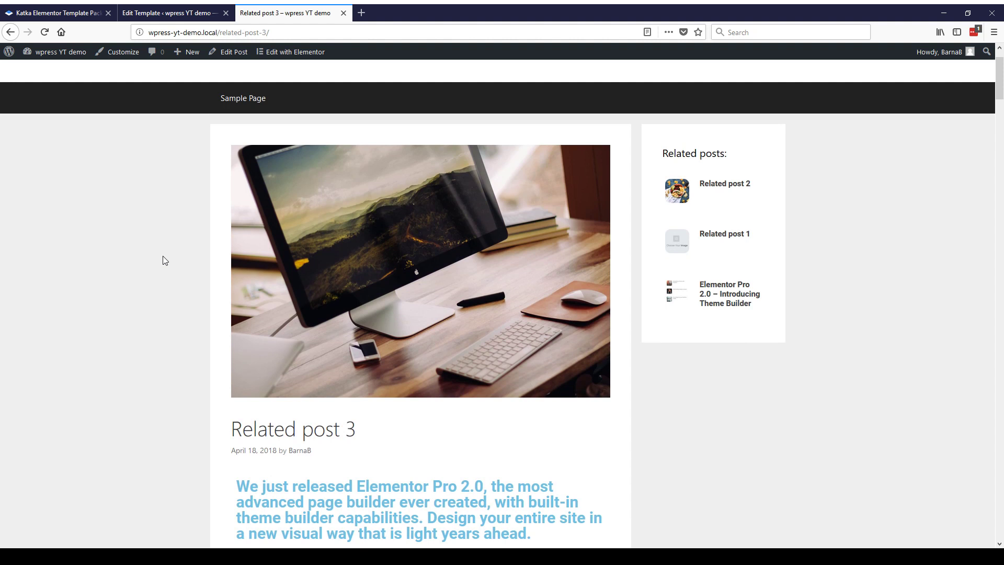
key(F5)
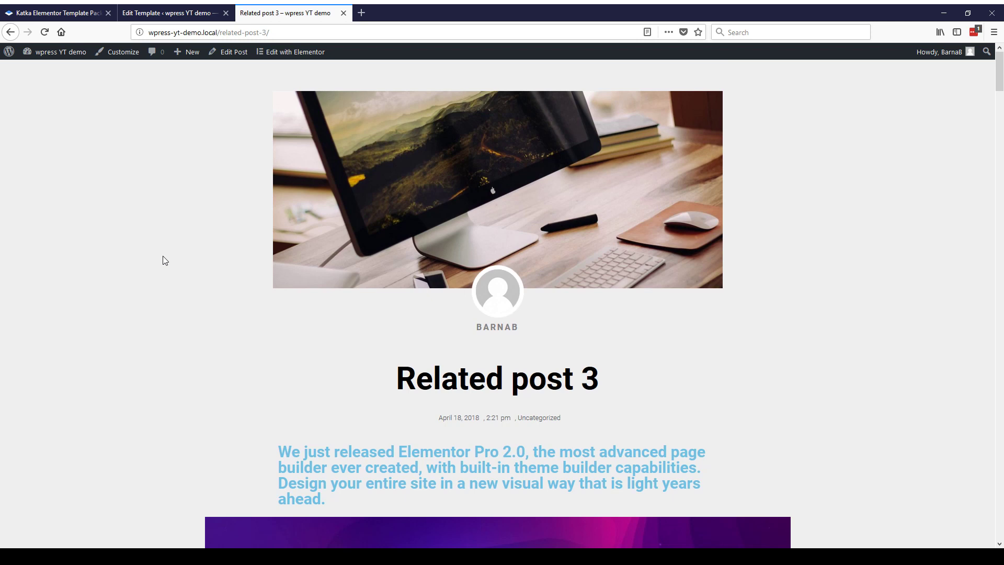
scroll(165, 260, down, 15)
scroll(165, 260, down, 20)
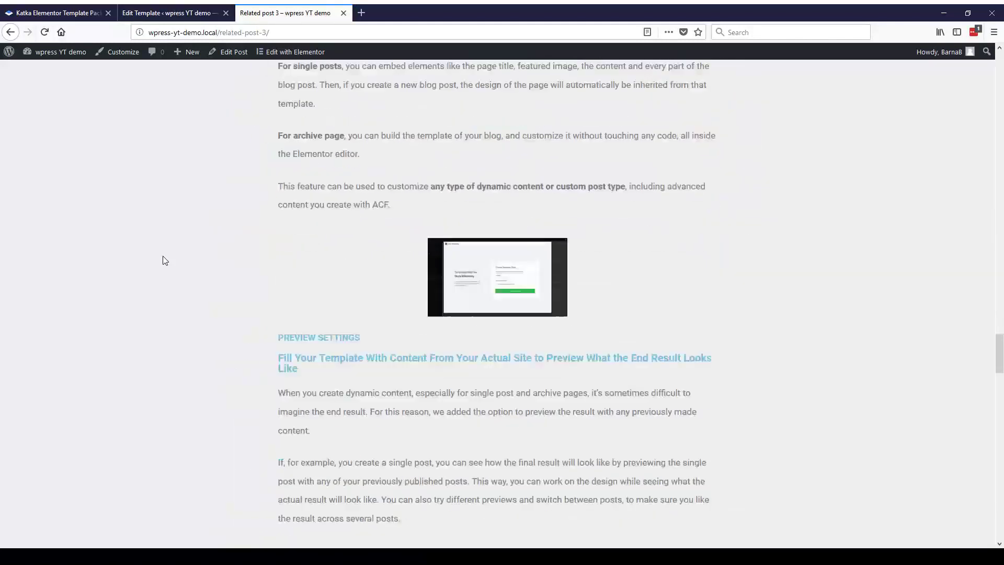
scroll(164, 259, down, 20)
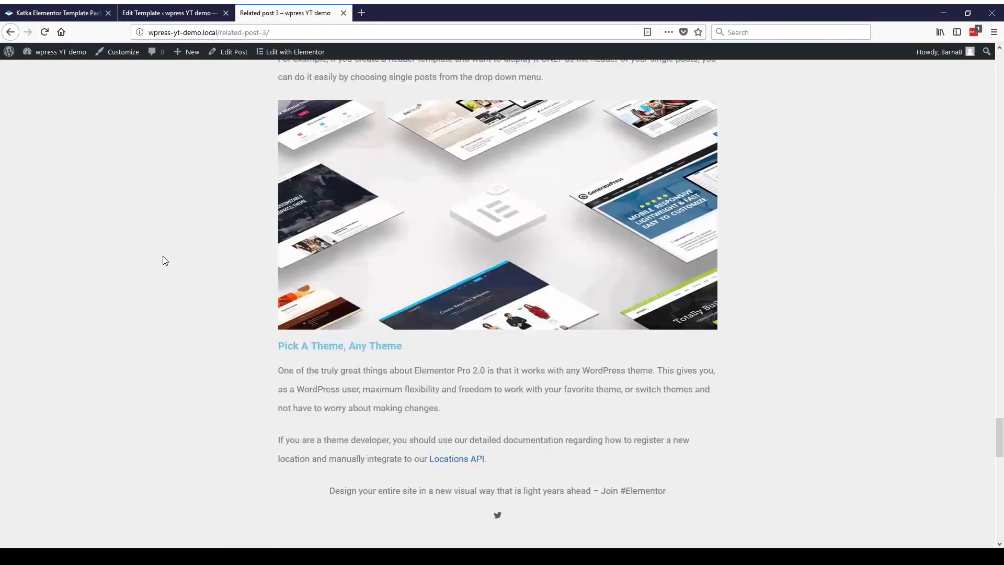
scroll(165, 260, down, 15)
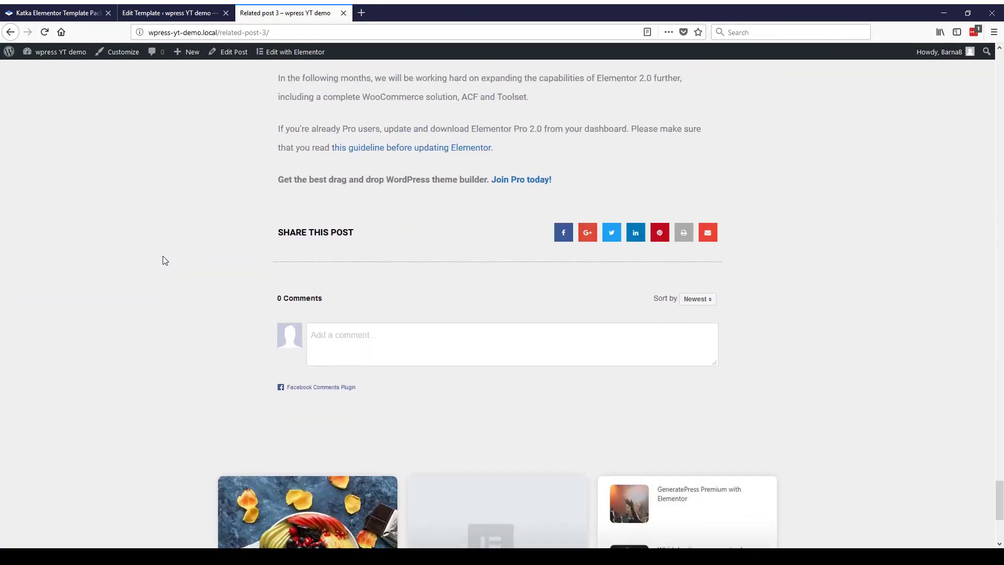
scroll(164, 260, down, 5)
click(282, 307)
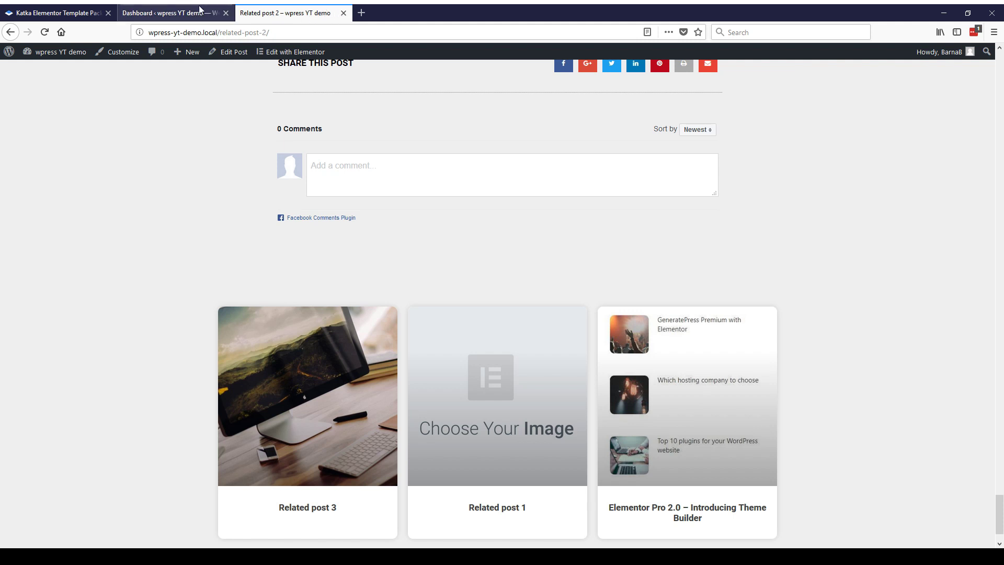
- In the WordPress admin's GP Hooks, show the After Content hook and enter a PHP is_single() condition wrapping the placeholder [shortcode here]
click(180, 14)
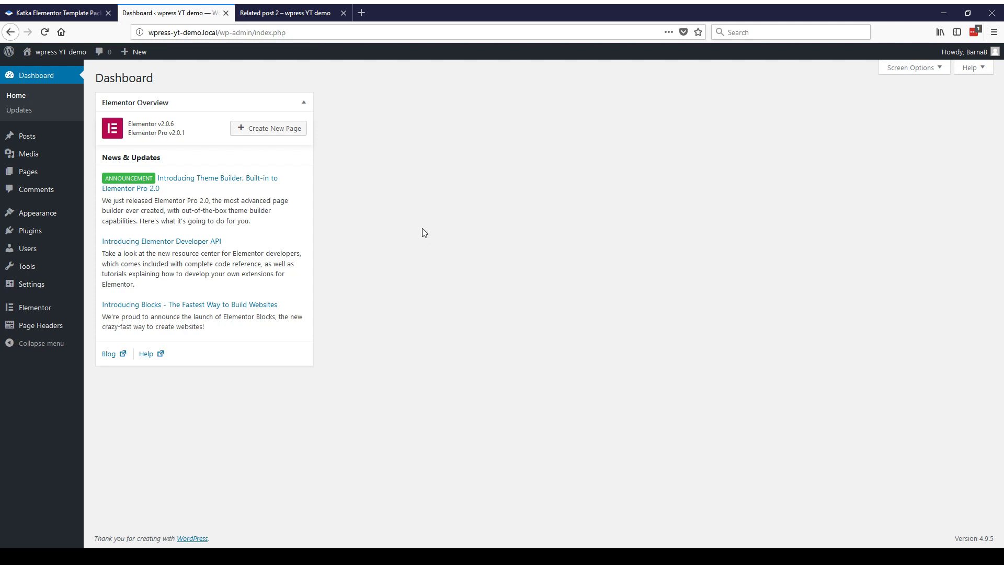
mouse_move(46, 214)
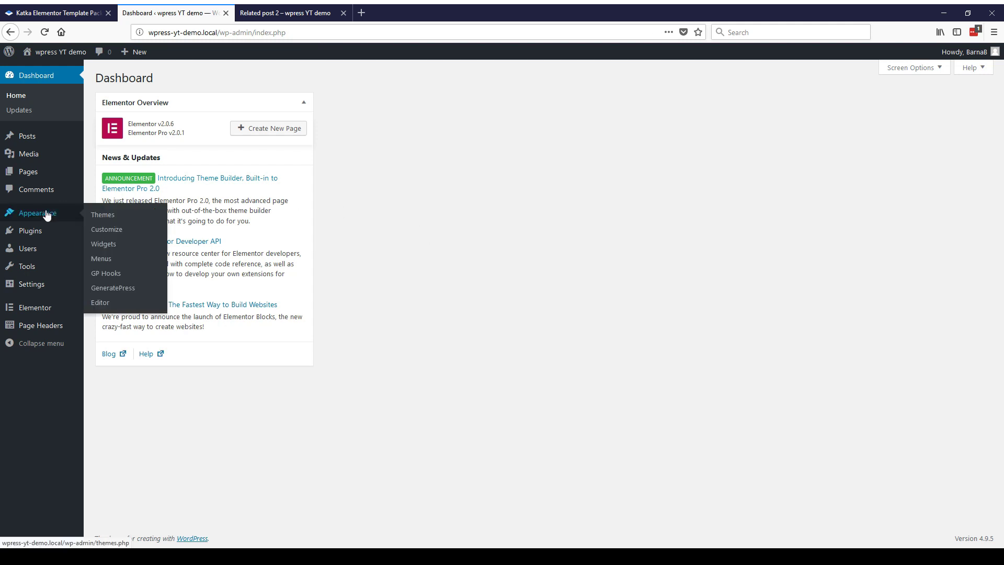
click(125, 276)
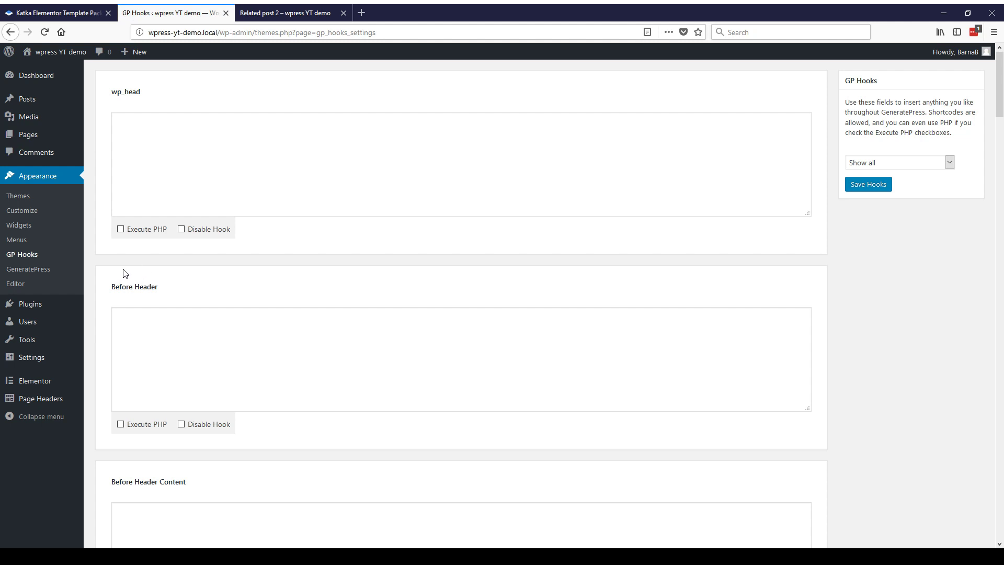
click(894, 167)
click(884, 287)
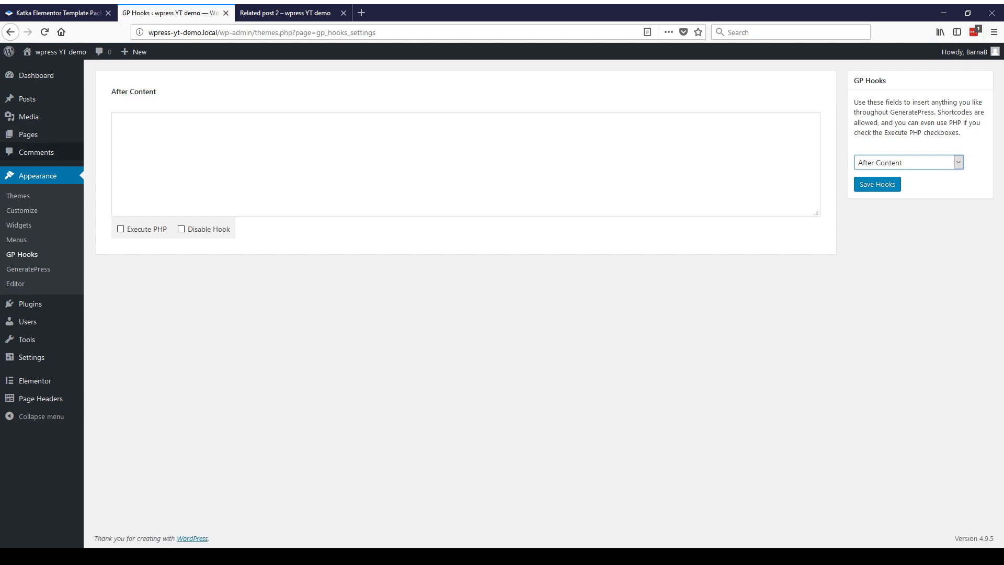
click(155, 123)
text(<?php if ( is_single() ) : ?> [shortcode here] <?php endif; ?>)
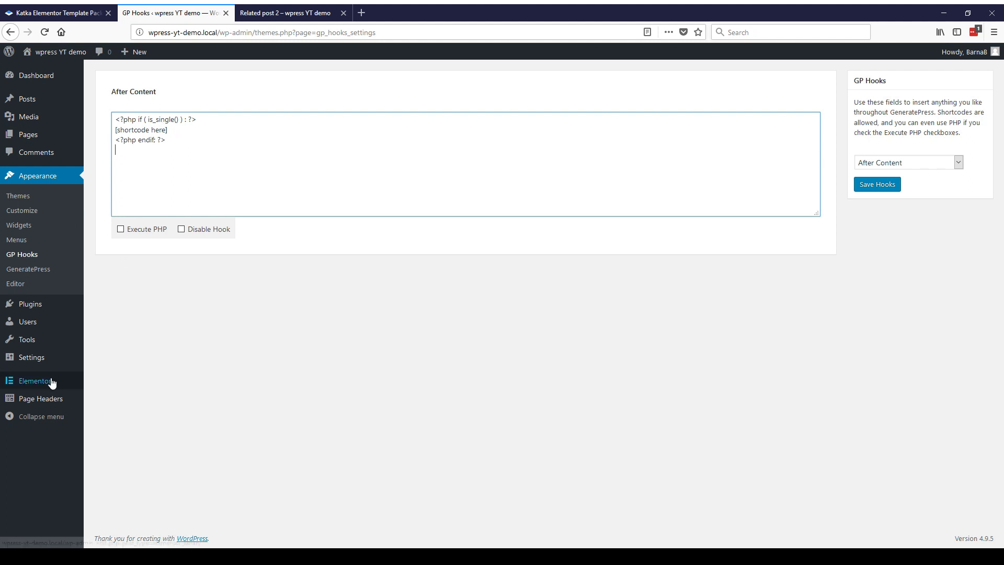
- Open Elementor's My Templates in a separate tab and copy the shortcode of the EPRO Related posts 1 template
mouse_move(49, 381)
middle_click(114, 388)
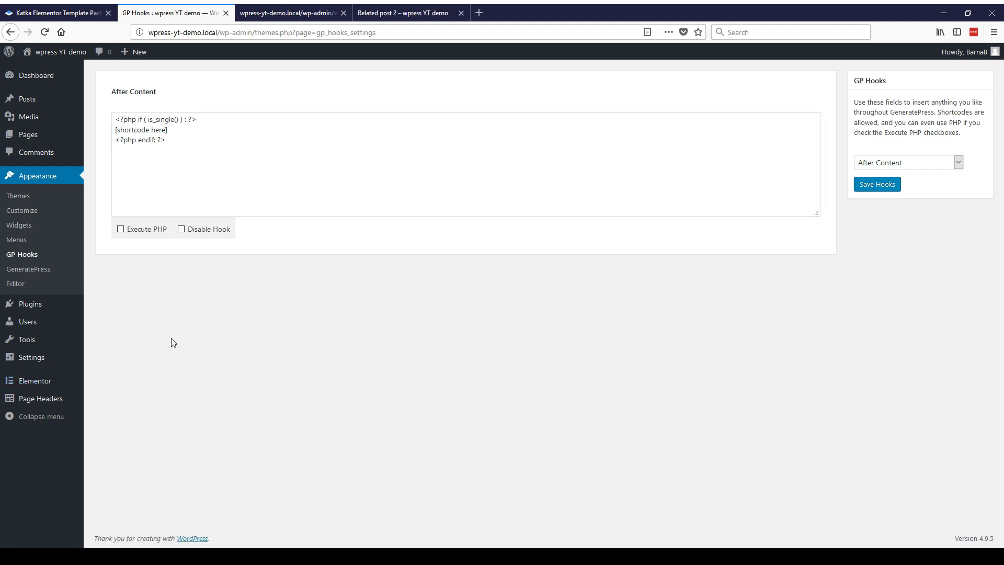
click(285, 10)
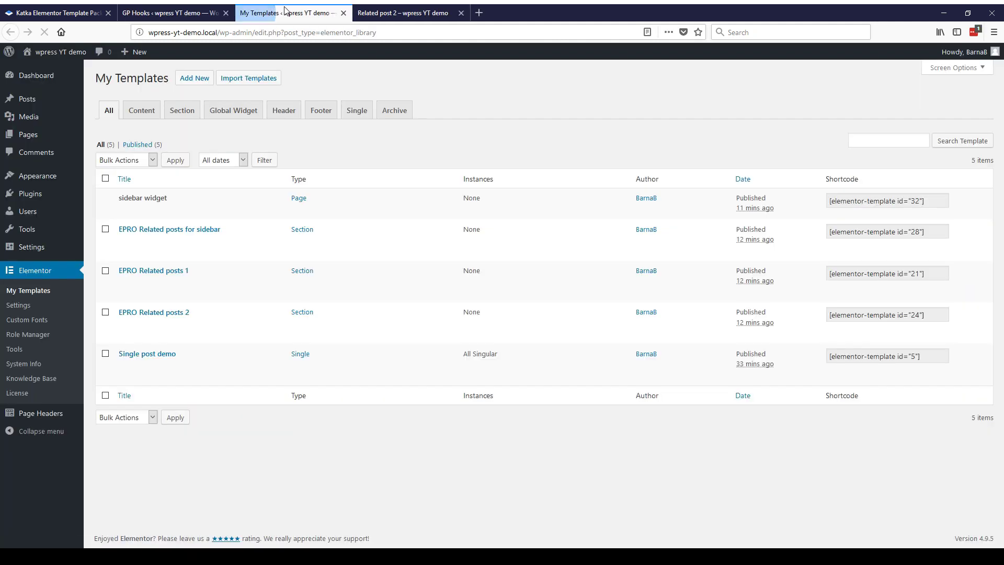
click(903, 273)
double_click(905, 273)
click(903, 274)
key(ctrl+c)
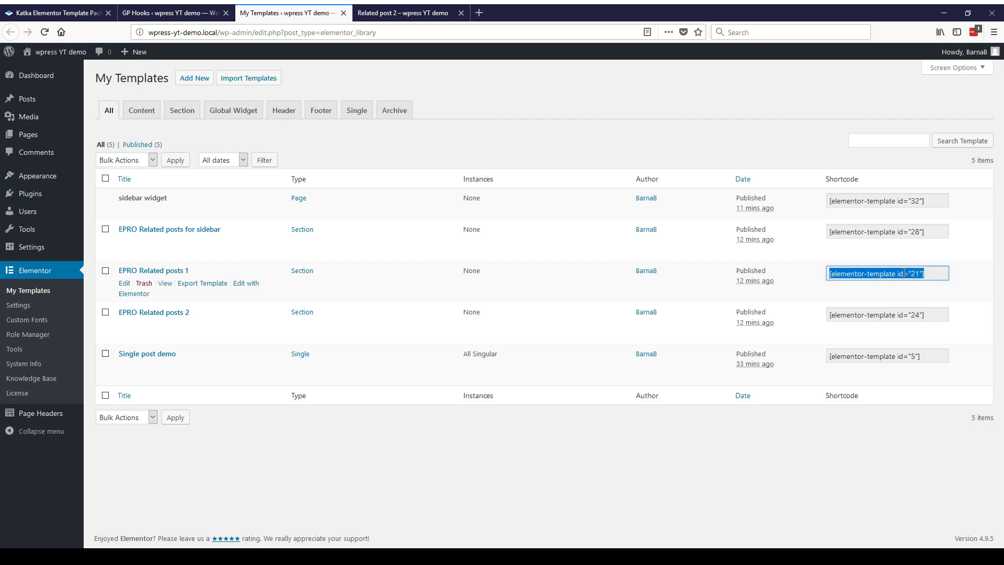
- Replace the placeholder in the After Content hook with [elementor-template id="21"], enable Execute PHP, and save the hooks
click(192, 14)
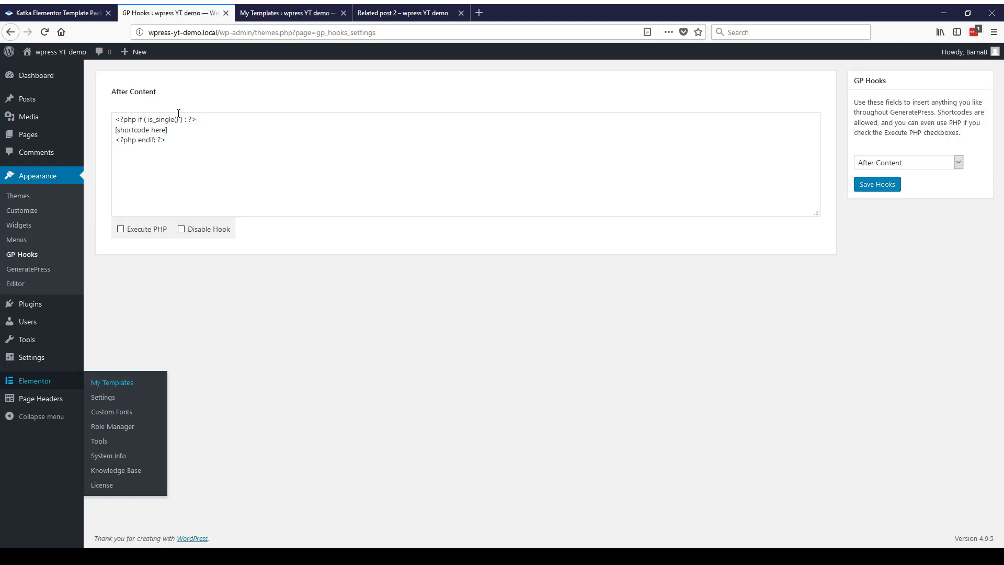
double_click(154, 129)
triple_click(154, 129)
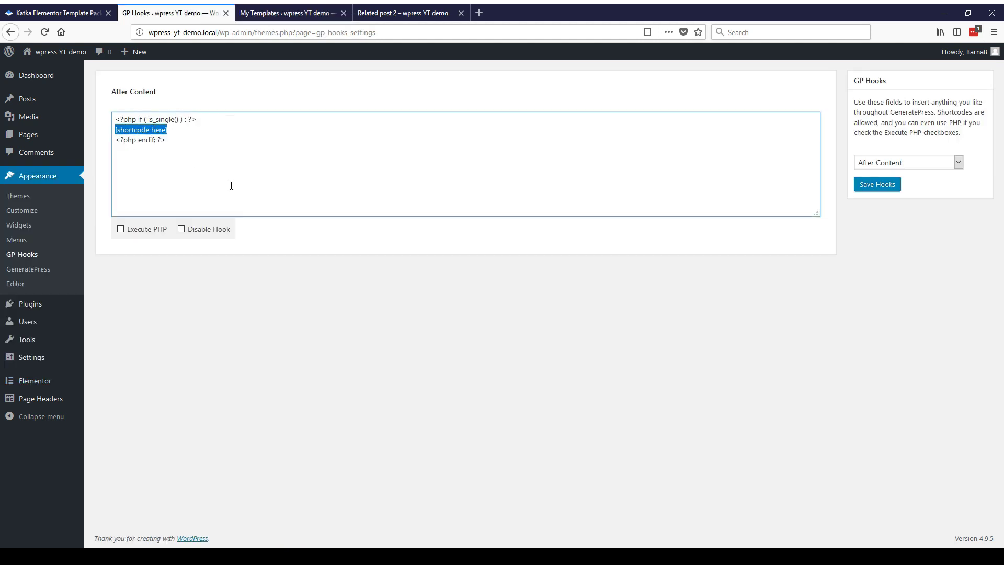
key(ctrl+v)
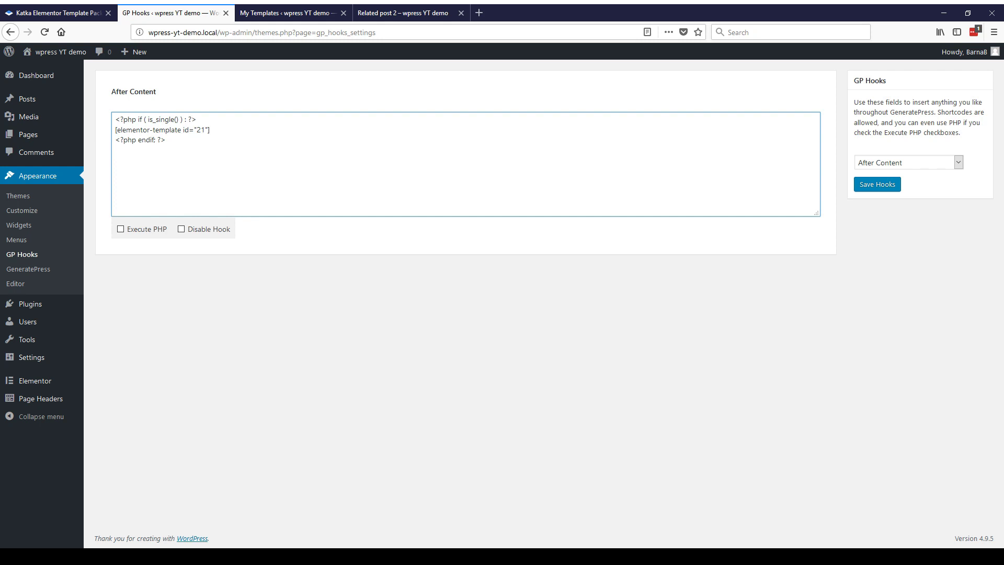
click(145, 230)
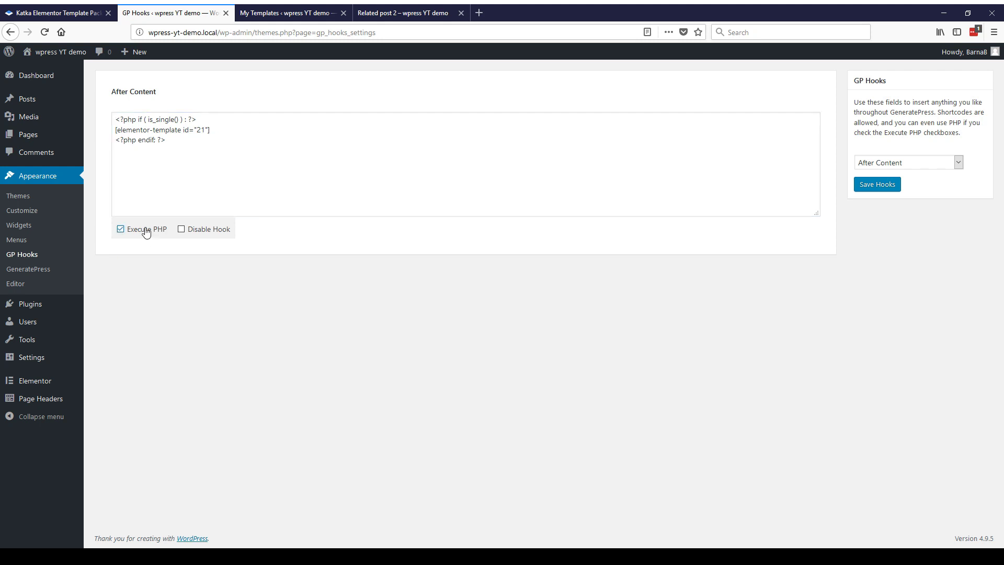
click(892, 189)
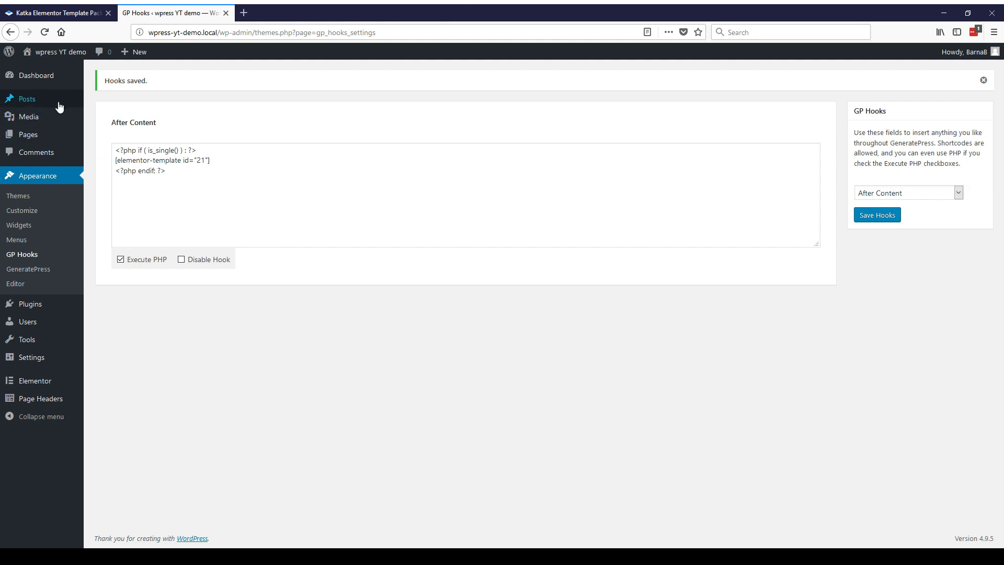
- Open the posts list in a separate tab, view Related post 3, and examine the related posts cards below its content
mouse_move(61, 102)
middle_click(125, 108)
click(292, 13)
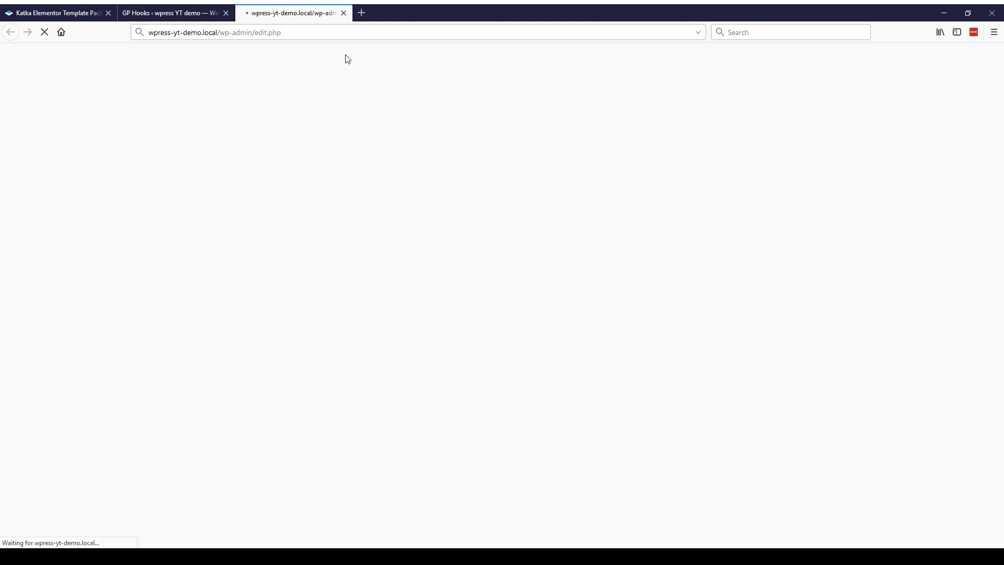
click(201, 164)
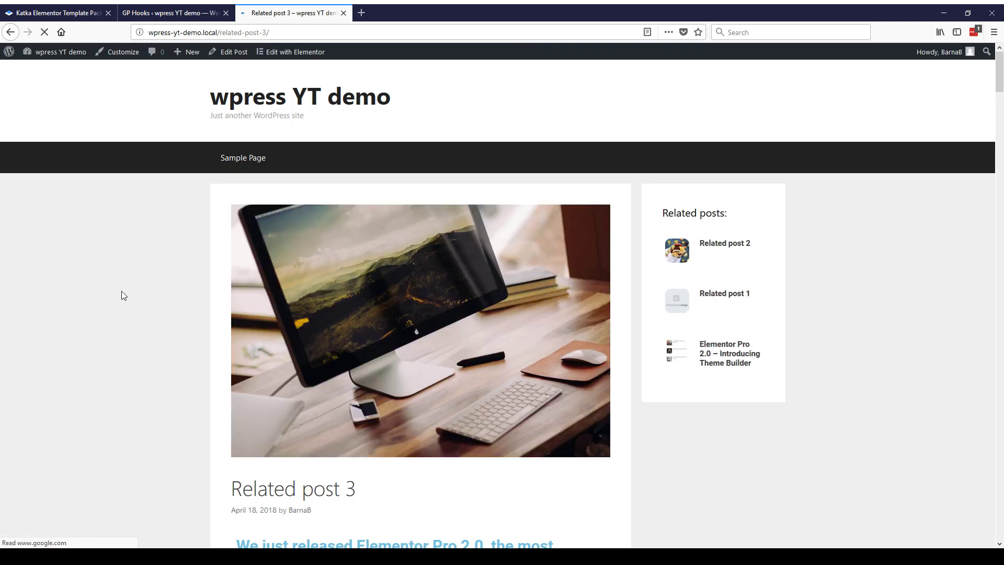
scroll(127, 285, down, 8)
scroll(127, 287, down, 20)
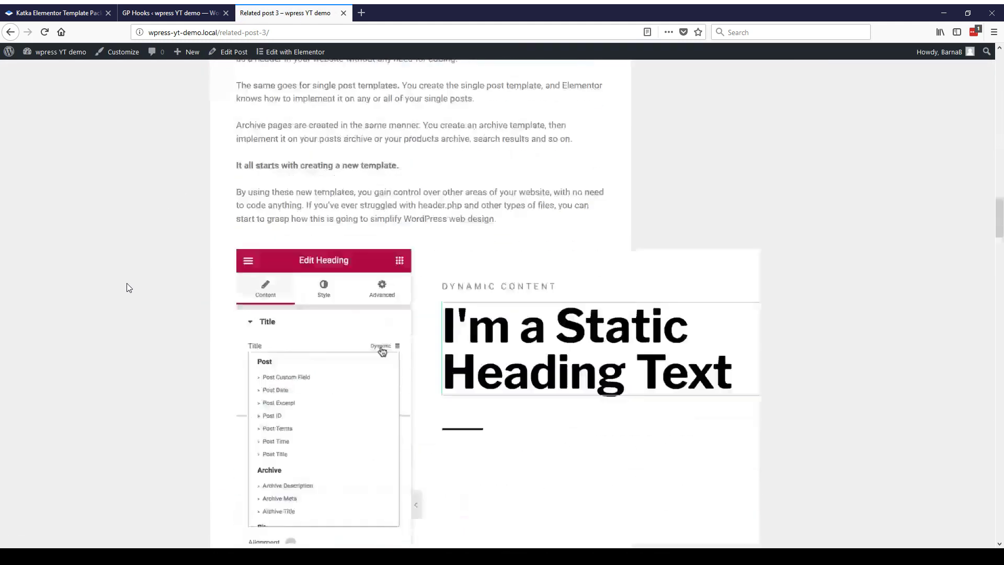
scroll(130, 285, down, 20)
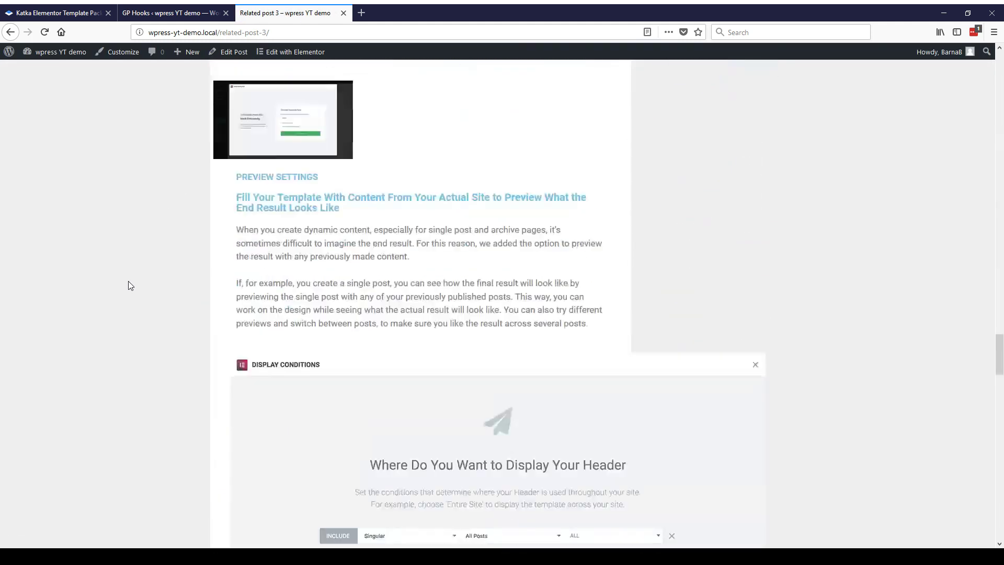
scroll(130, 285, down, 15)
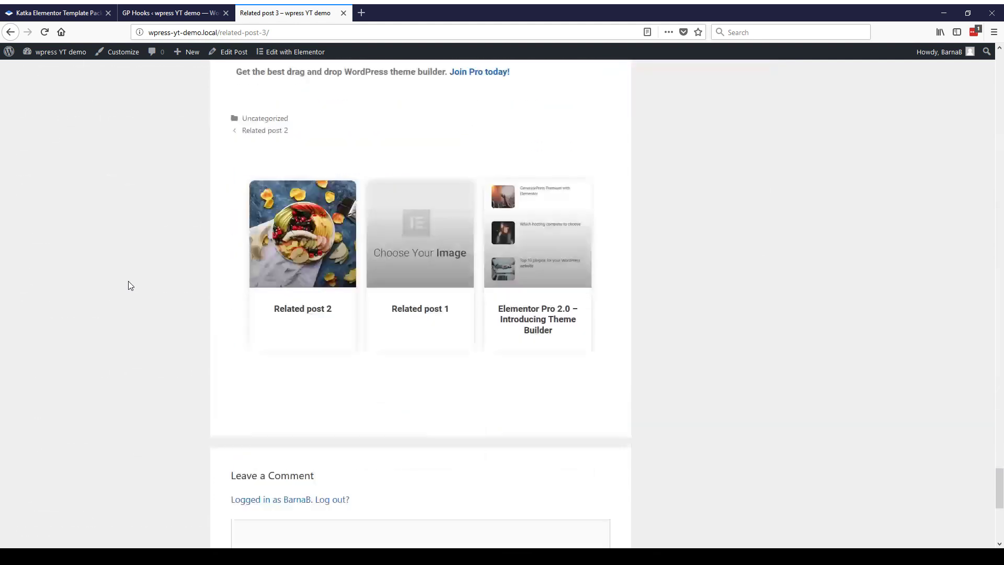
scroll(130, 285, up, 5)
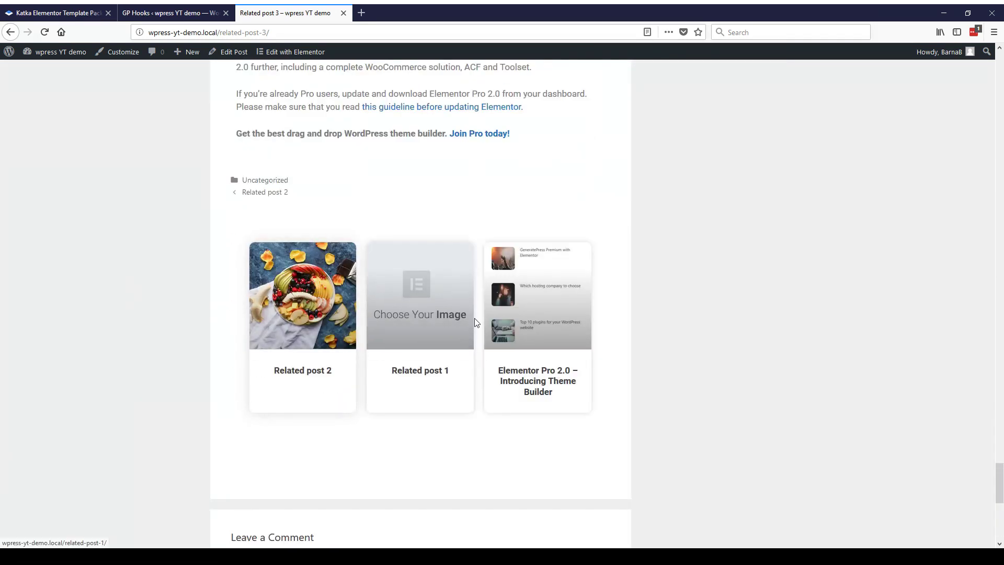
- Follow the Related post 2 card and examine the related posts shown below that post's content
click(309, 298)
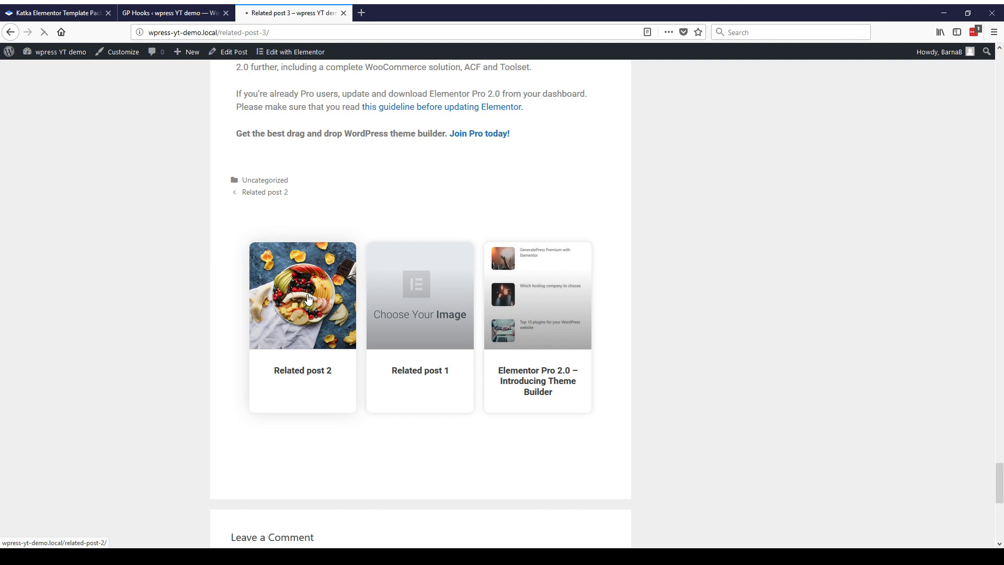
scroll(308, 295, down, 20)
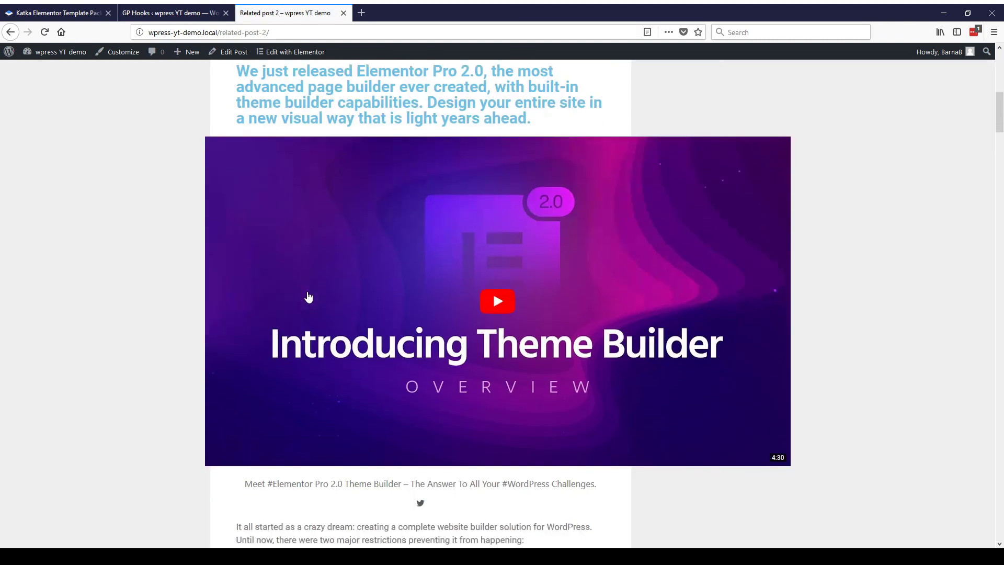
scroll(309, 296, down, 20)
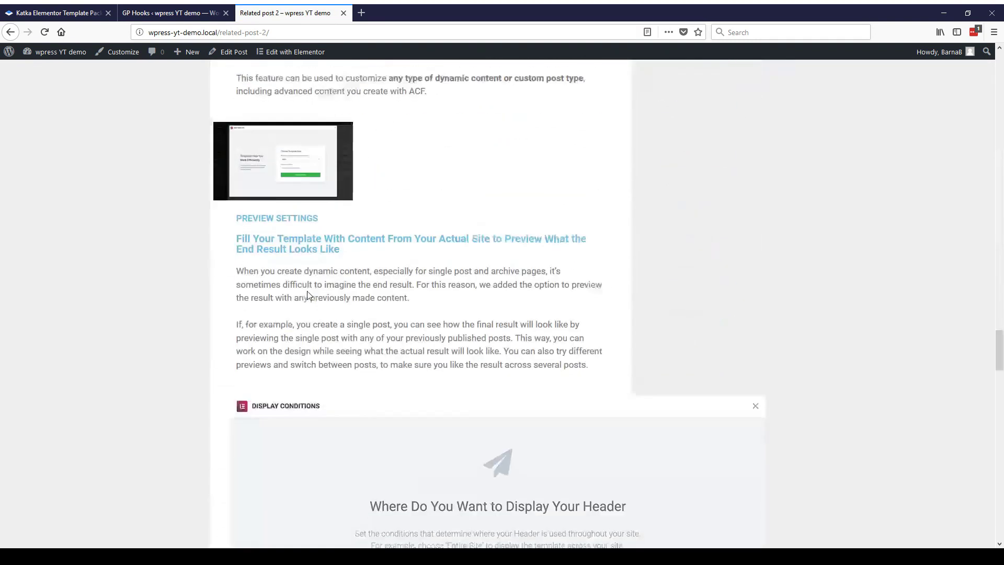
scroll(308, 291, down, 15)
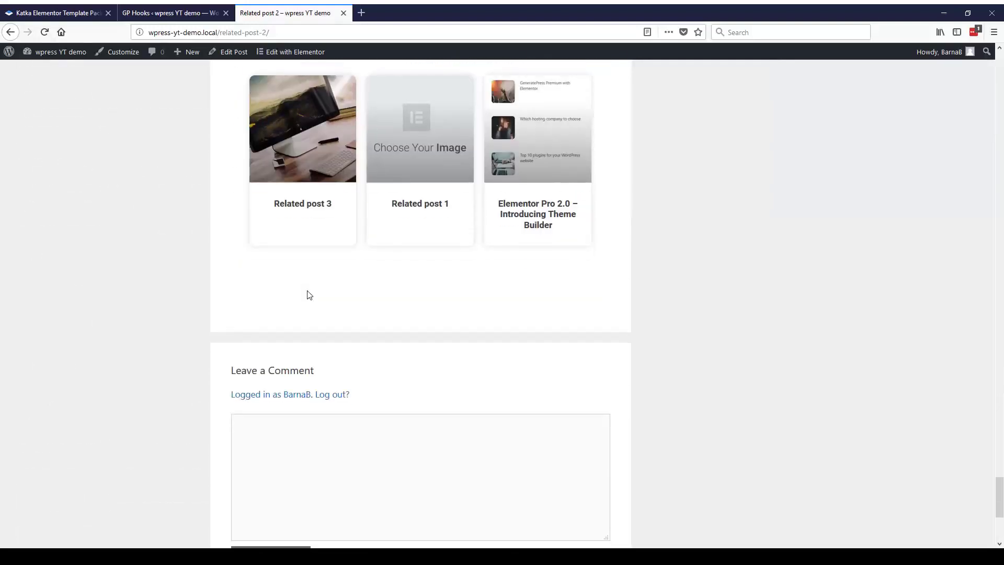
scroll(308, 291, up, 4)
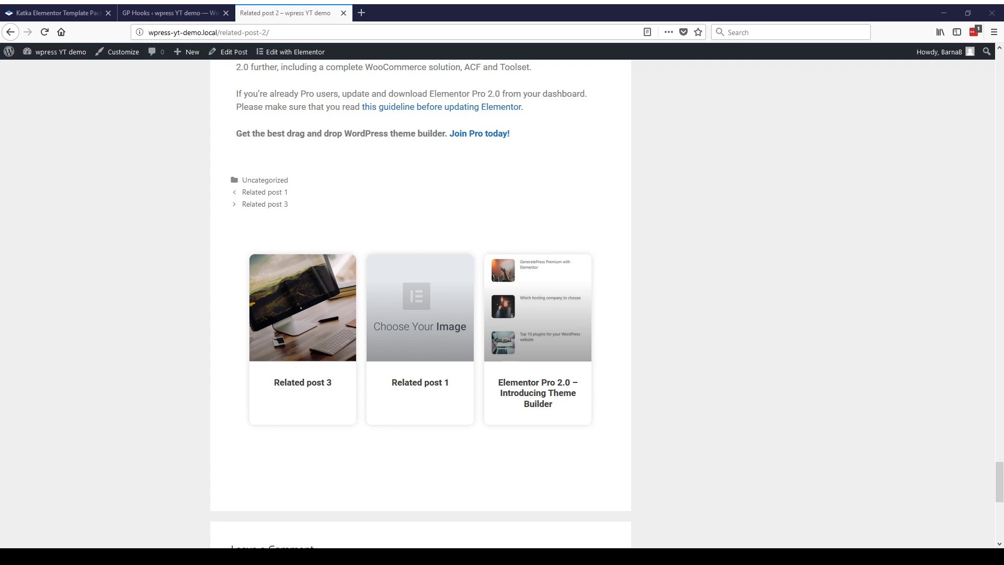
- In the Elementor editor of the sample post, find the Posts widget by searching "post" and add it to the empty content area
click(127, 180)
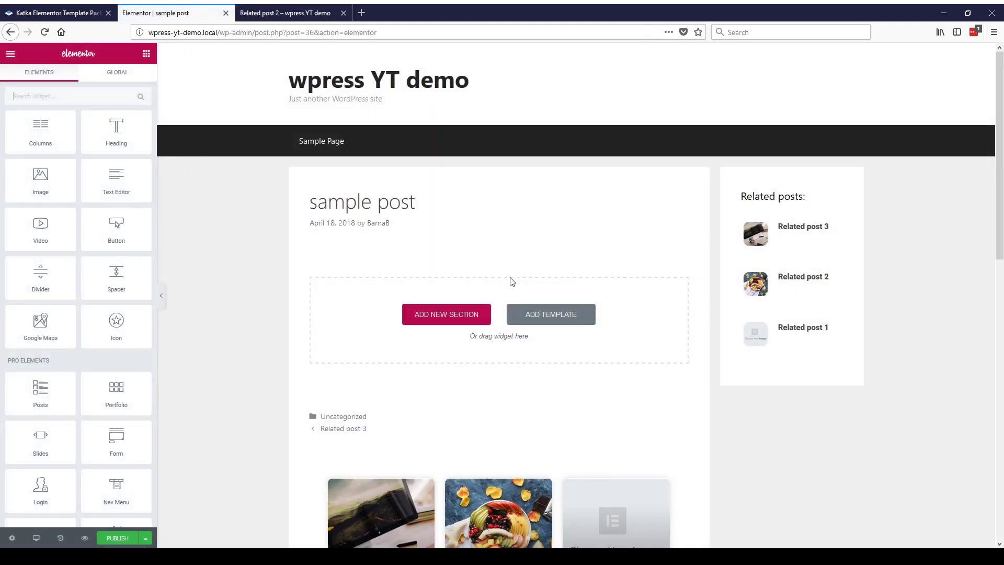
click(95, 98)
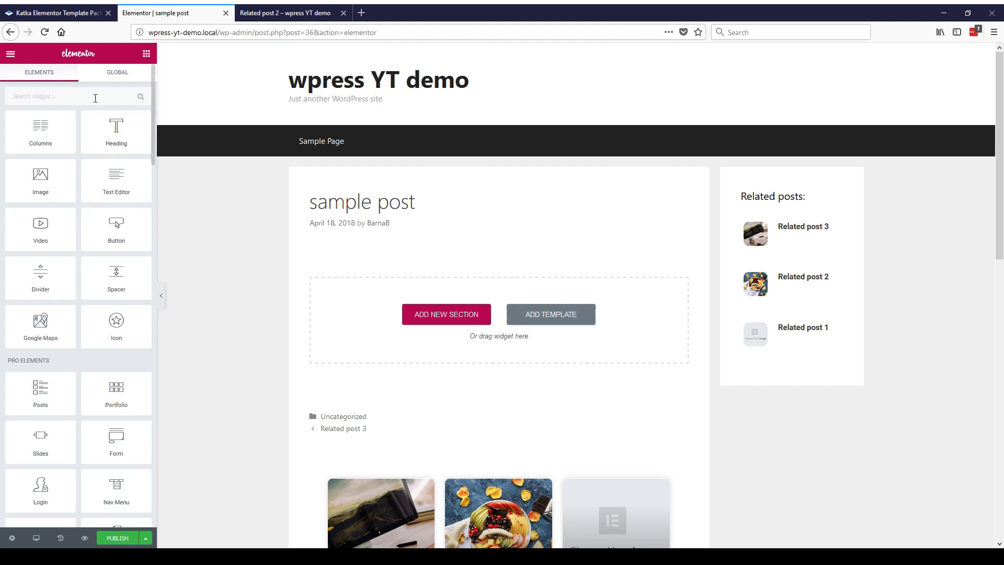
text(post)
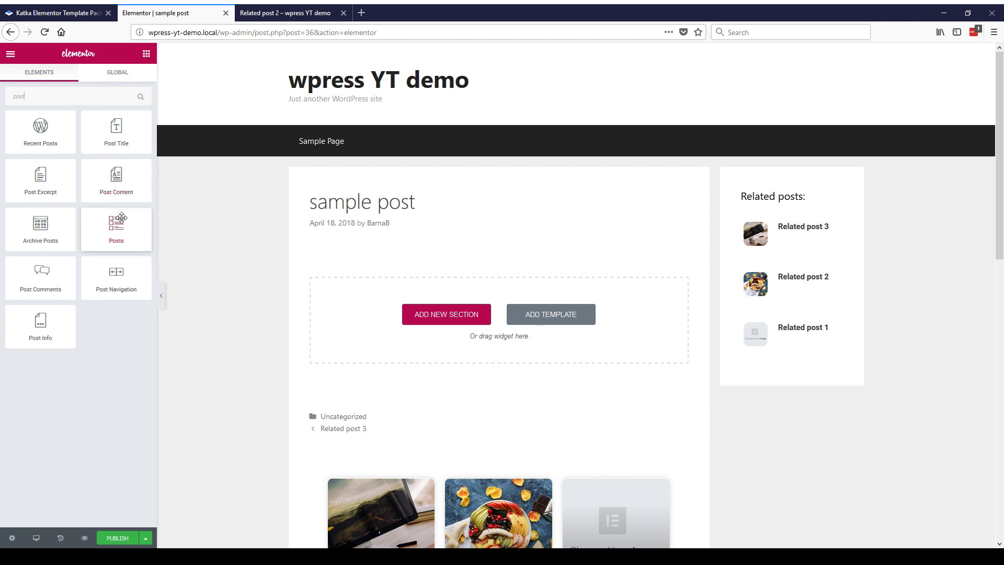
drag(122, 232, 462, 323)
scroll(486, 443, down, 3)
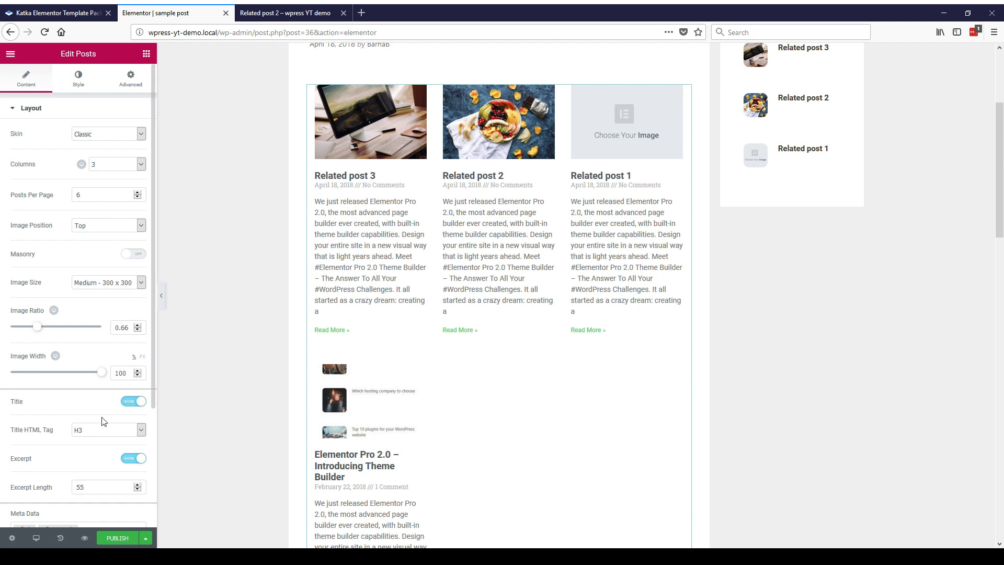
- Exclude the Current Post in the Posts widget's query settings
scroll(104, 424, down, 3)
click(55, 498)
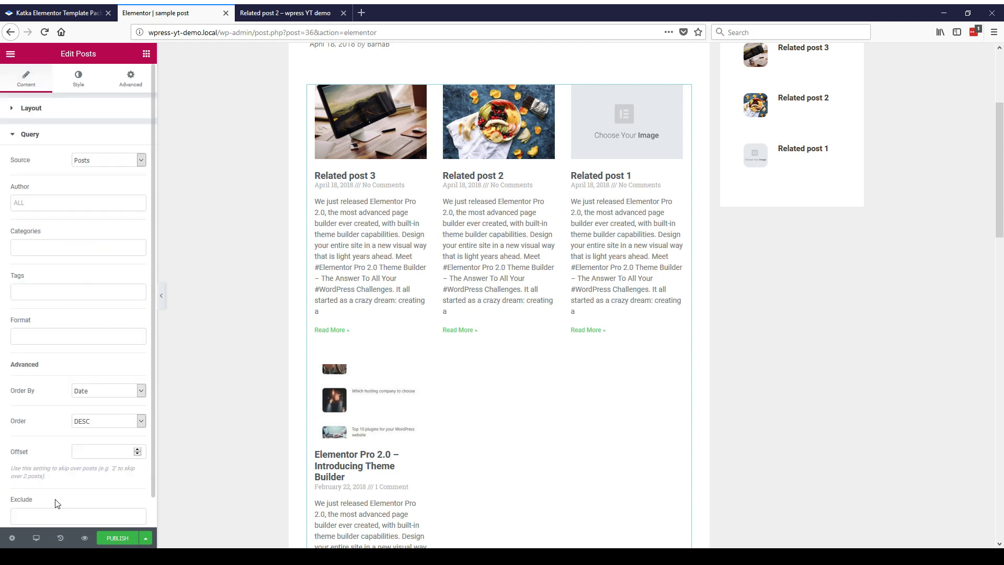
scroll(67, 476, down, 1)
click(66, 483)
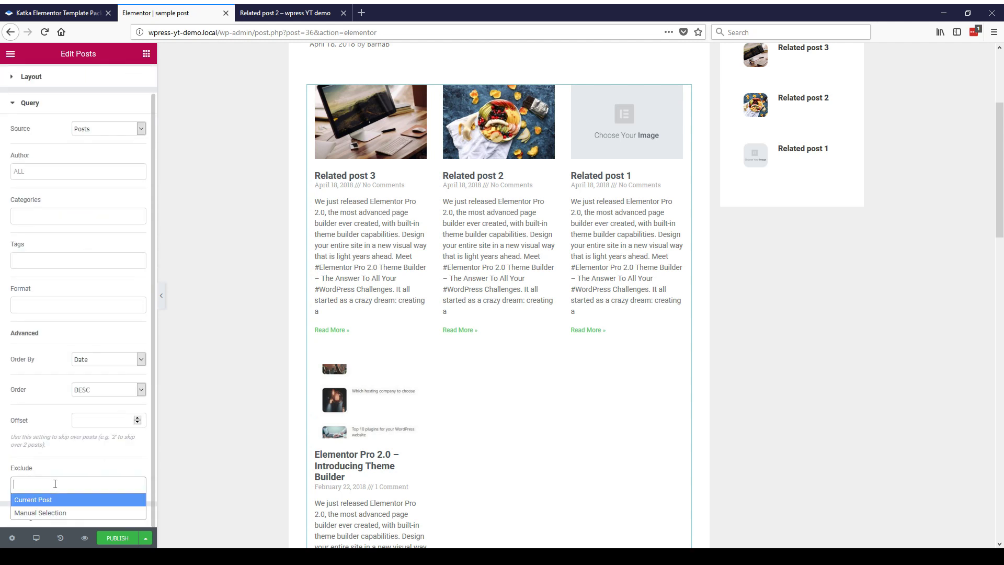
click(58, 497)
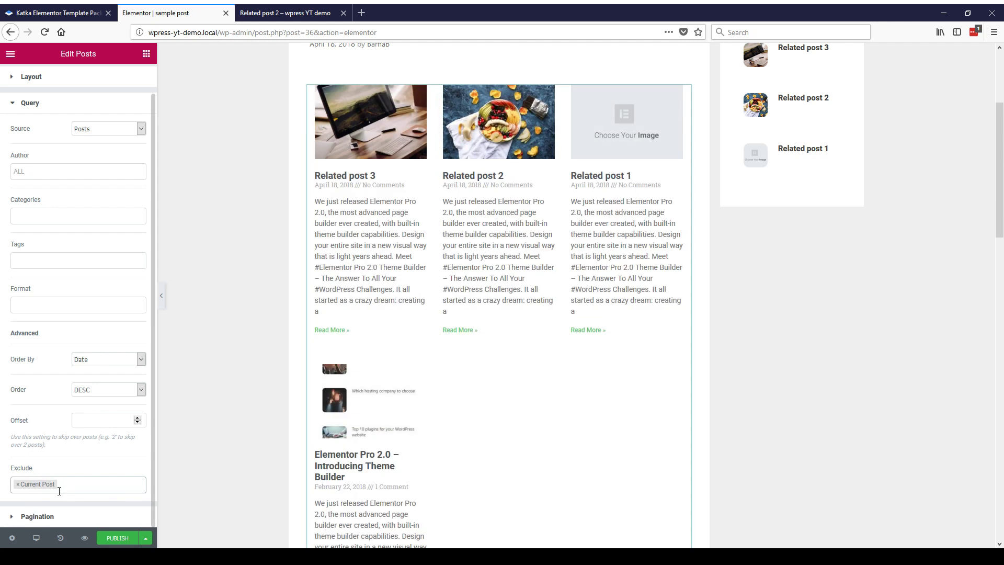